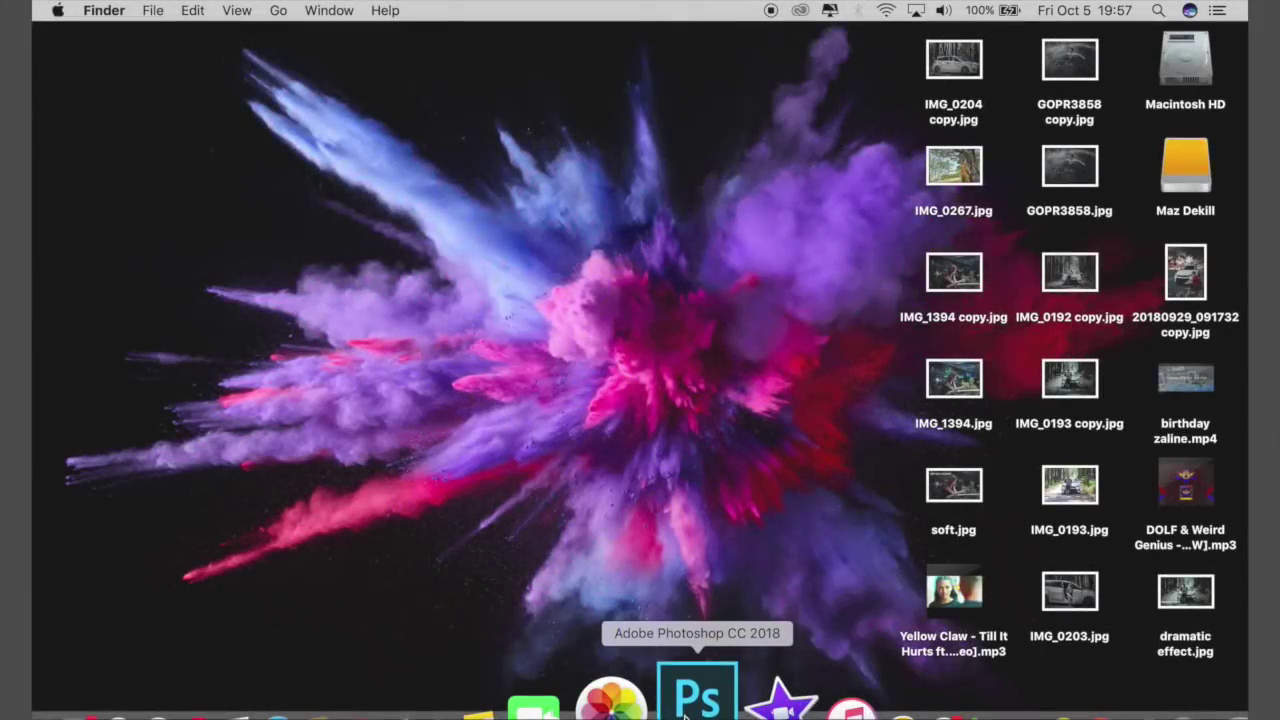
Launch Photoshop and open IMG_0267.jpg, the yellow-gown portrait under the tree.
{"action": "left_click", "coordinate": [686, 606]}
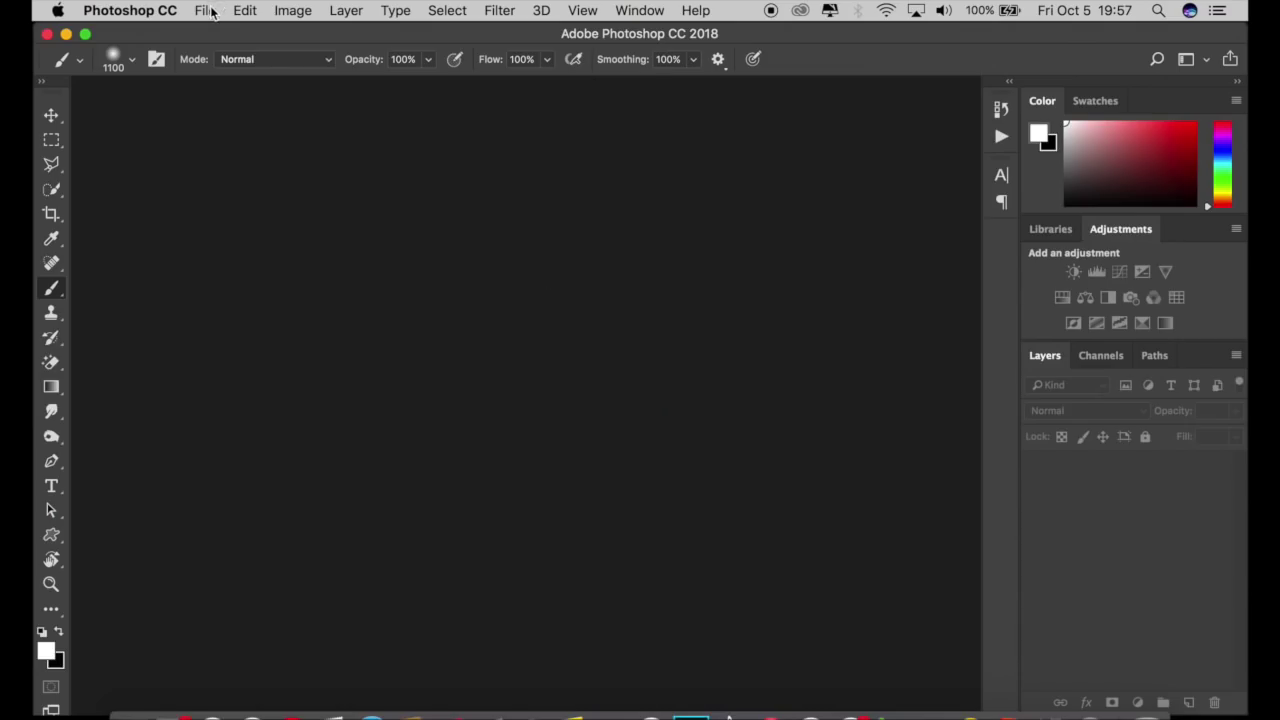
{"action": "left_click", "coordinate": [211, 12]}
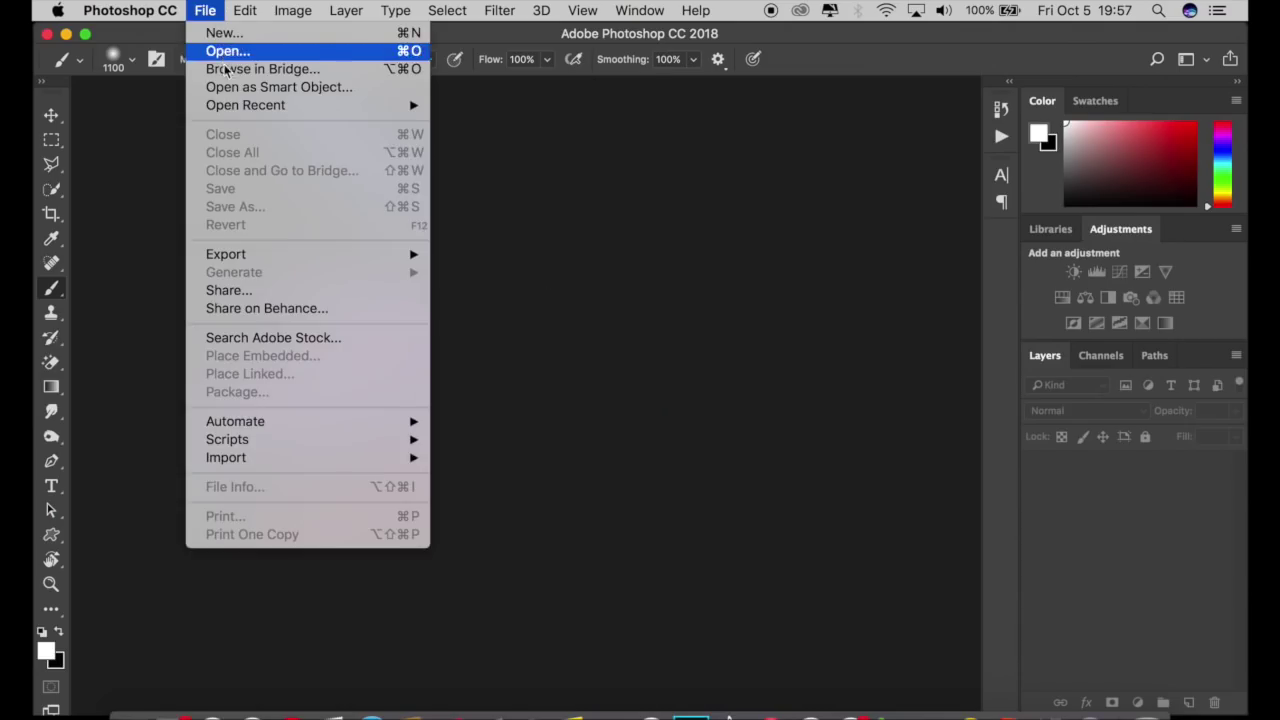
{"action": "left_click", "coordinate": [226, 52]}
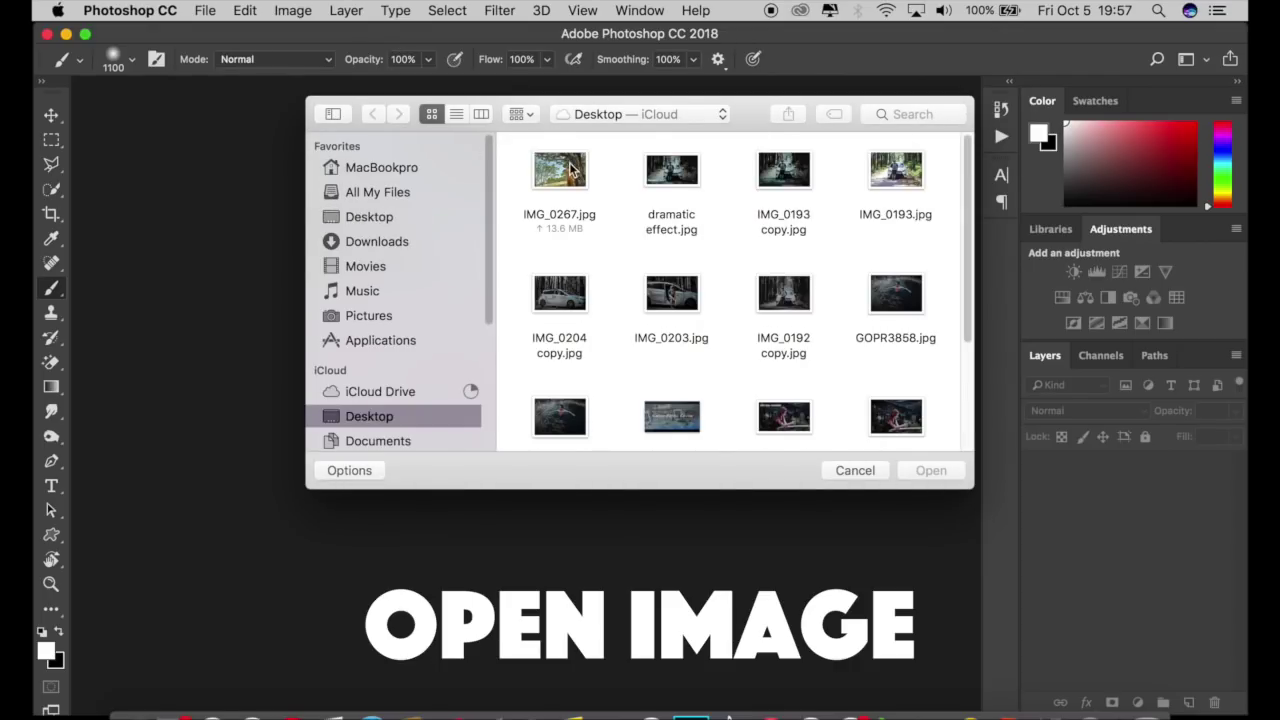
{"action": "left_click", "coordinate": [568, 172]}
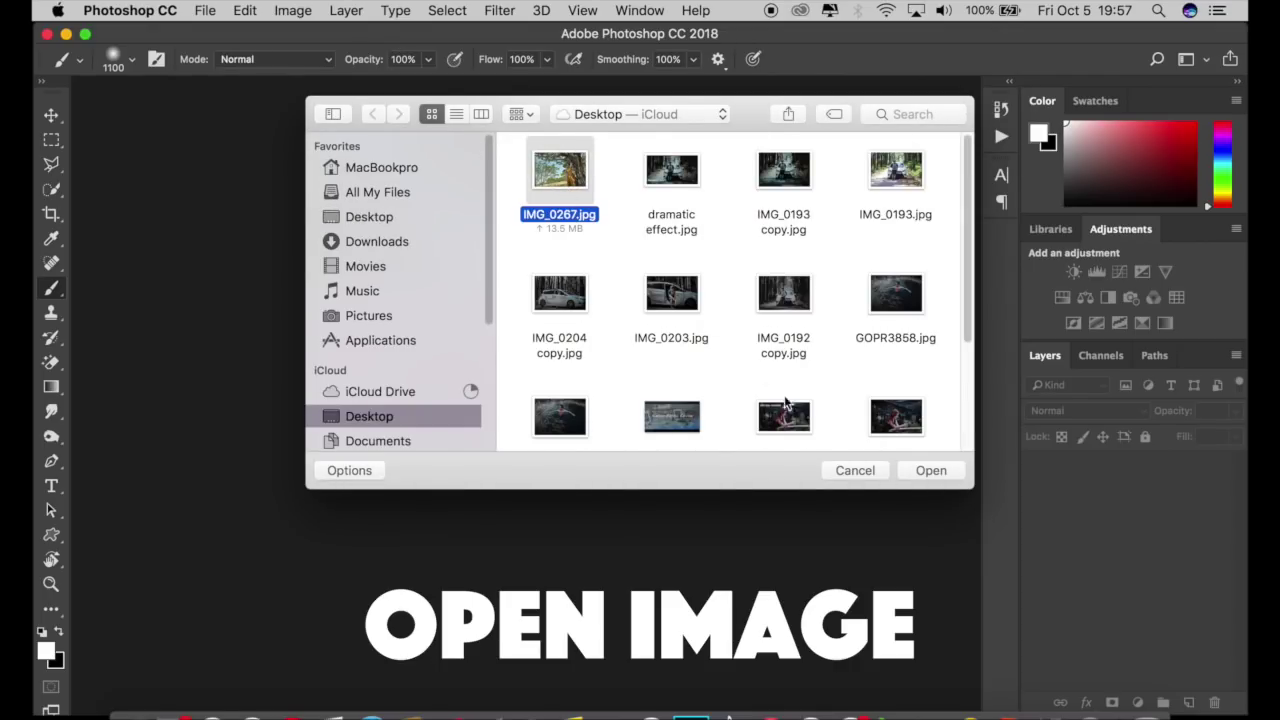
{"action": "left_click", "coordinate": [930, 470]}
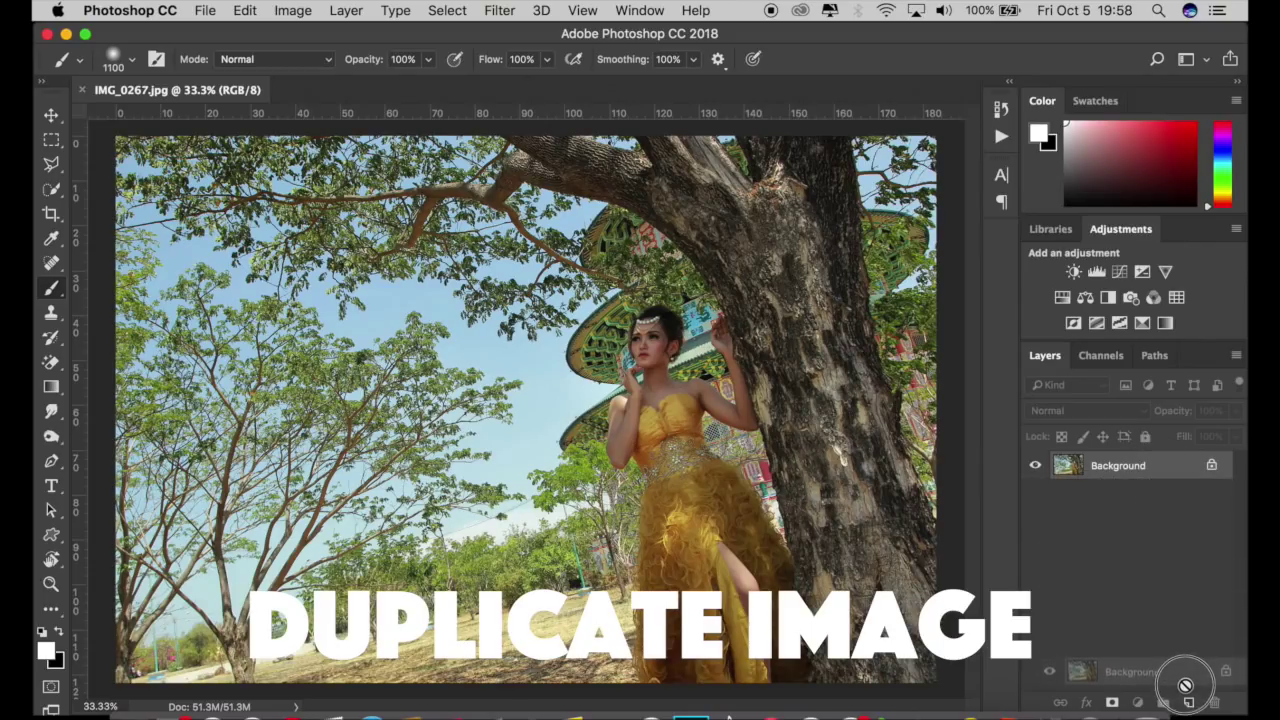
Duplicate the Background layer and apply the Camera Raw Filter to the copy.
{"action": "left_click_drag", "start_coordinate": [1158, 474], "coordinate": [1187, 701]}
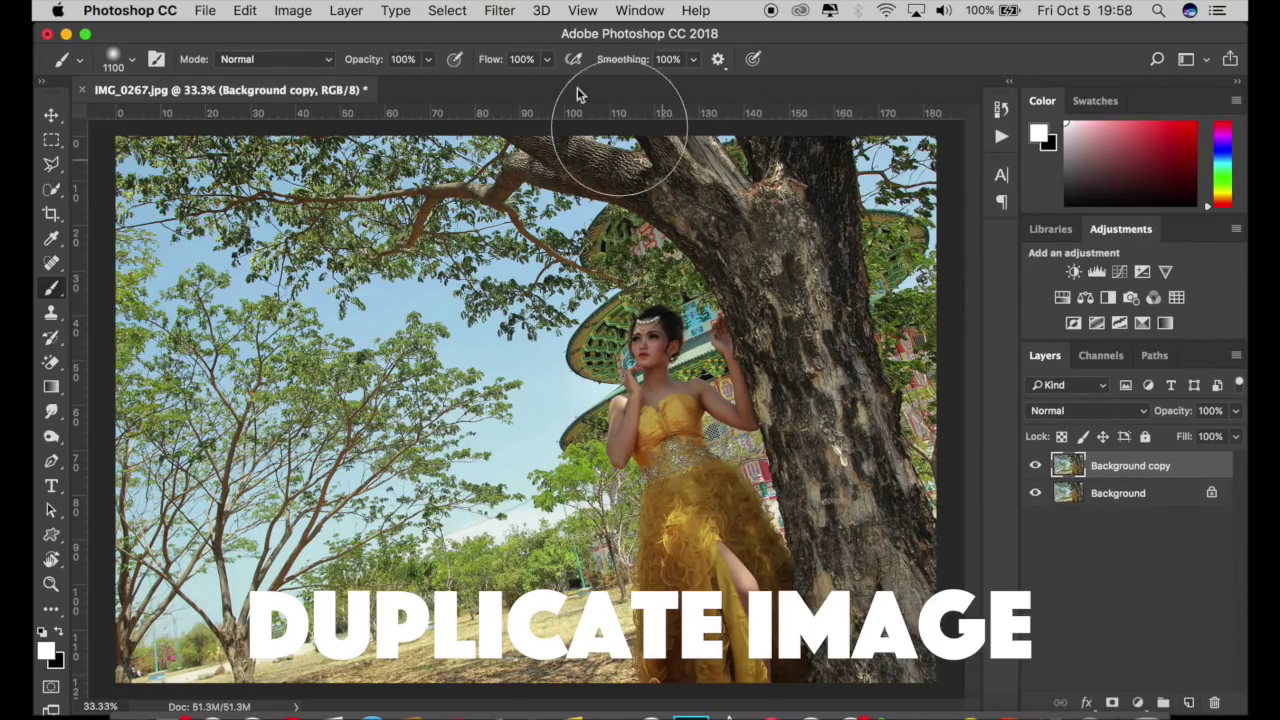
{"action": "left_click", "coordinate": [500, 10]}
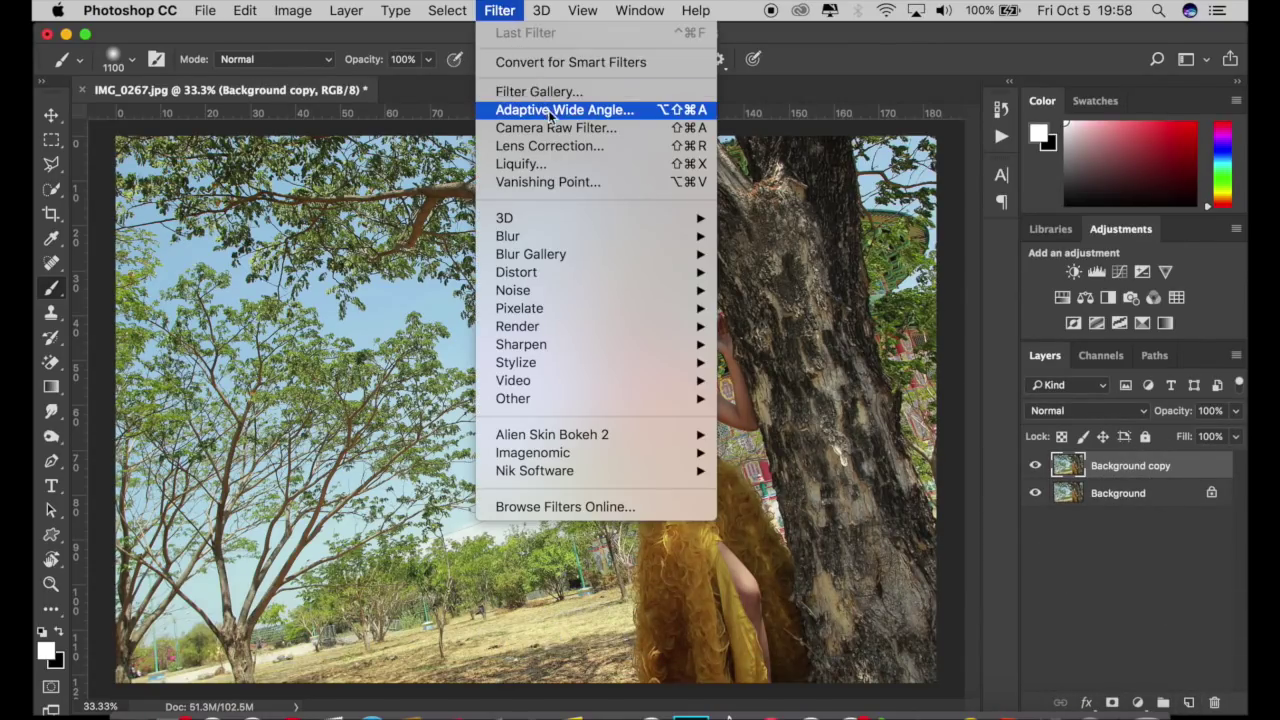
{"action": "left_click", "coordinate": [647, 128]}
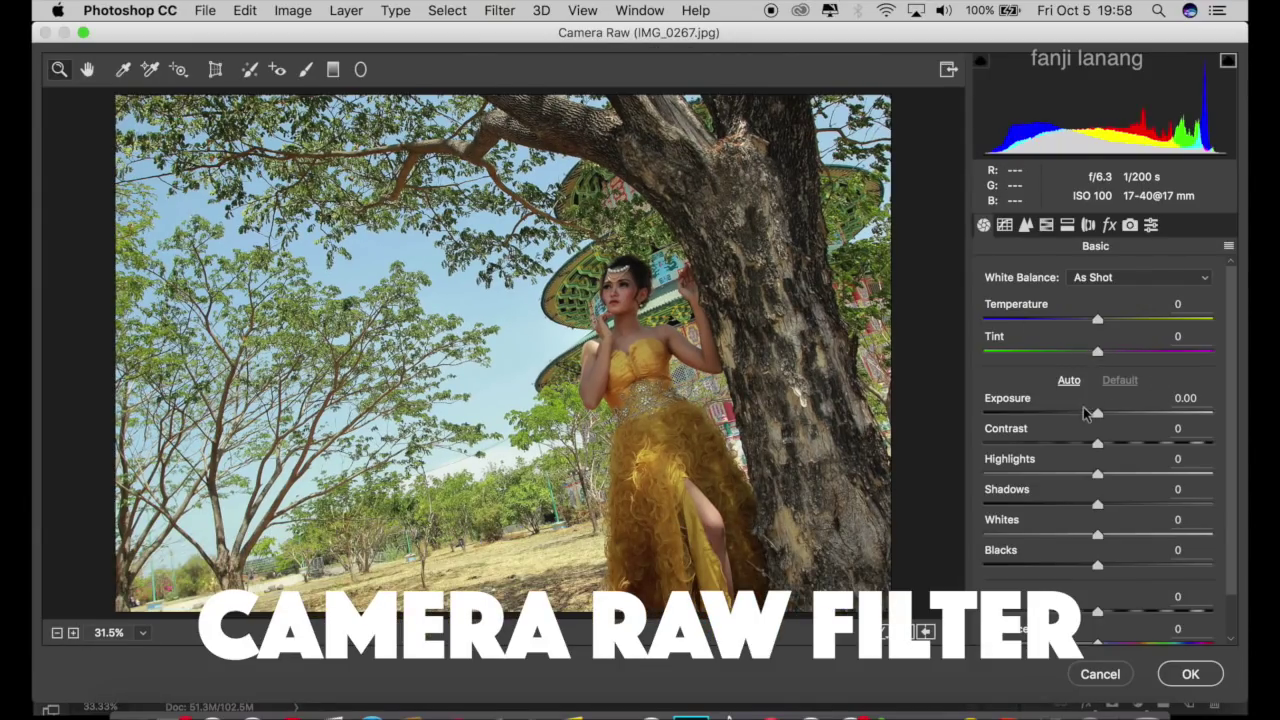
Set Camera Raw Basic to Exposure -0.20, Highlights and Whites -100, Shadows 75.
{"action": "left_click_drag", "start_coordinate": [1097, 418], "coordinate": [1093, 428]}
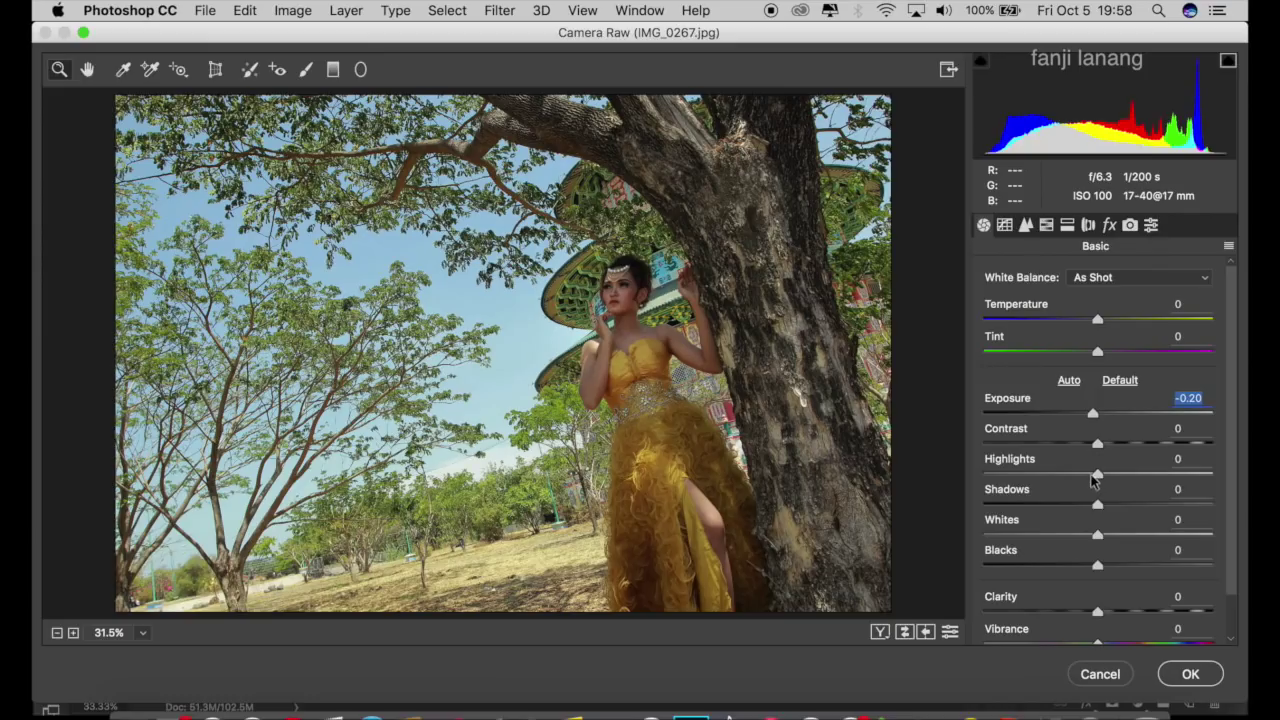
{"action": "left_click_drag", "start_coordinate": [1093, 478], "coordinate": [958, 478]}
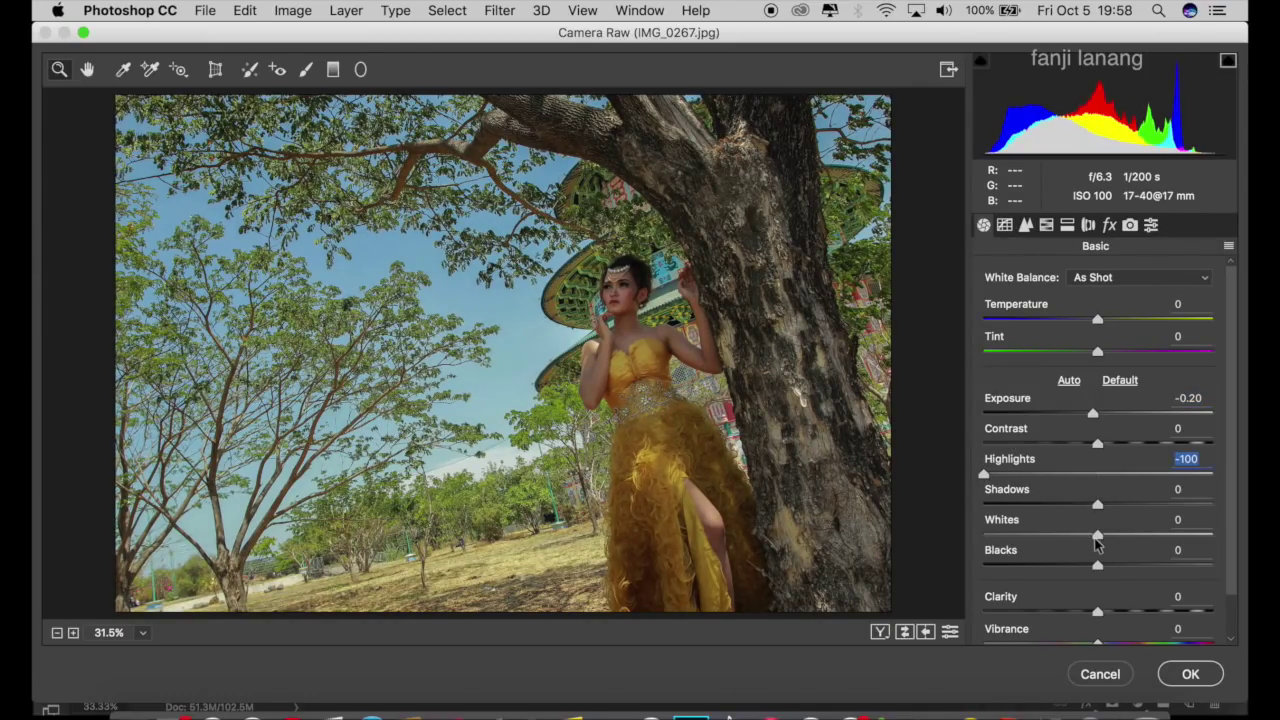
{"action": "left_click_drag", "start_coordinate": [1097, 534], "coordinate": [944, 527]}
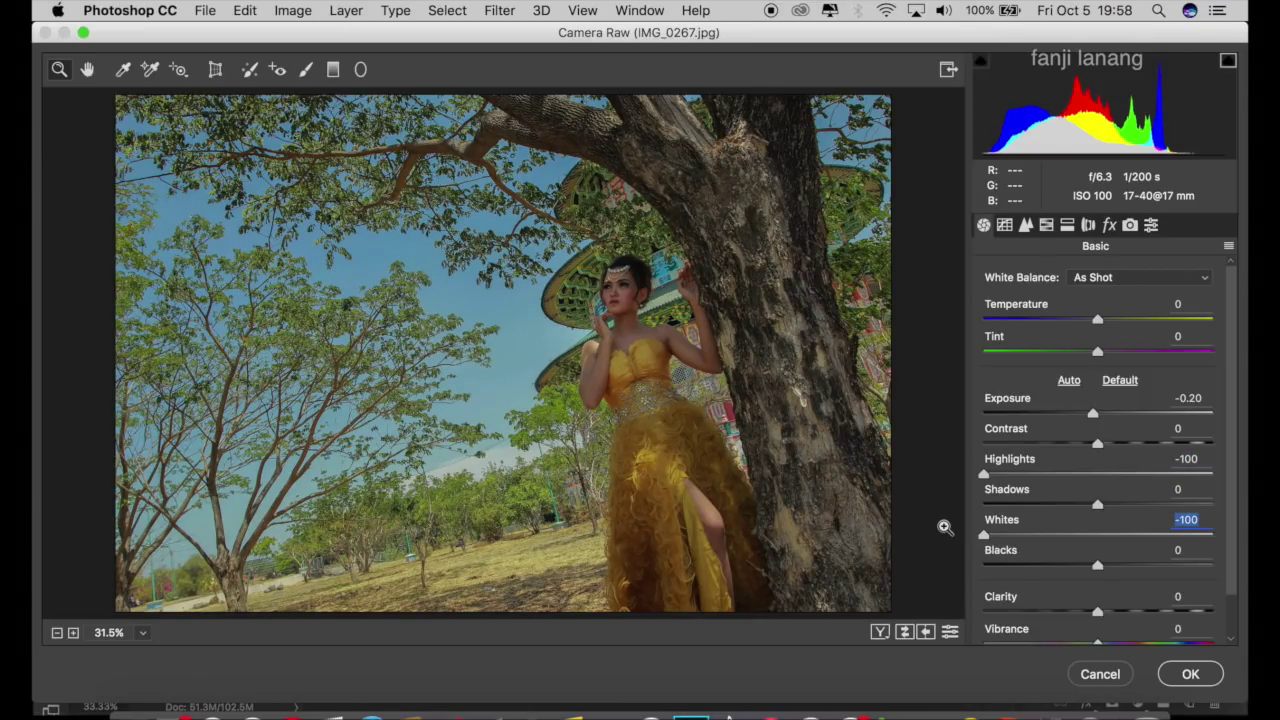
{"action": "left_click", "coordinate": [1191, 489]}
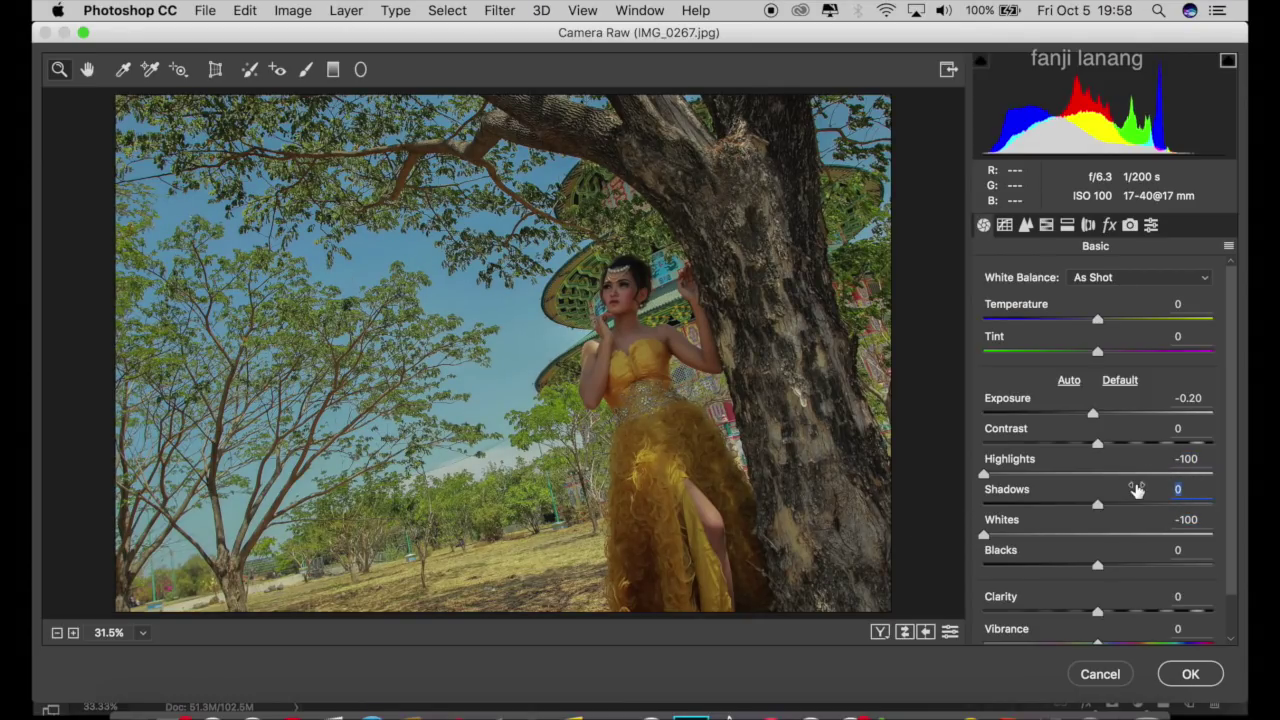
{"action": "type", "text": "75"}
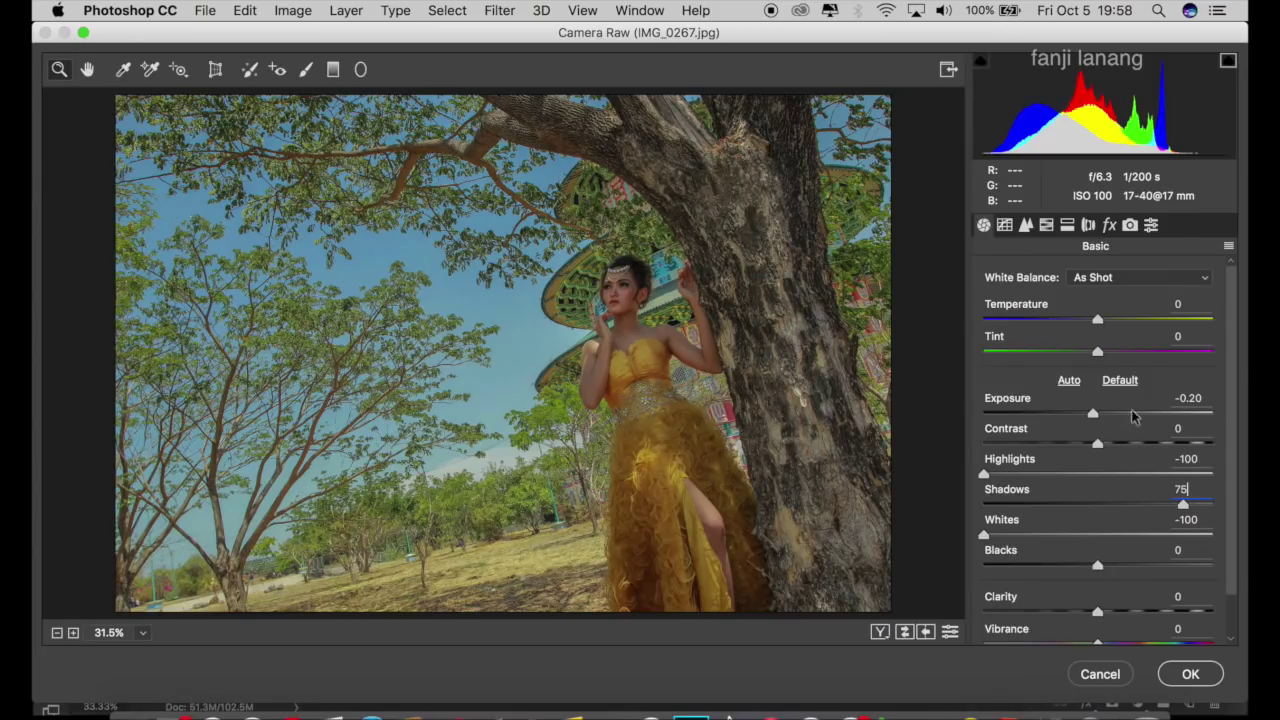
{"action": "left_click", "coordinate": [1005, 225]}
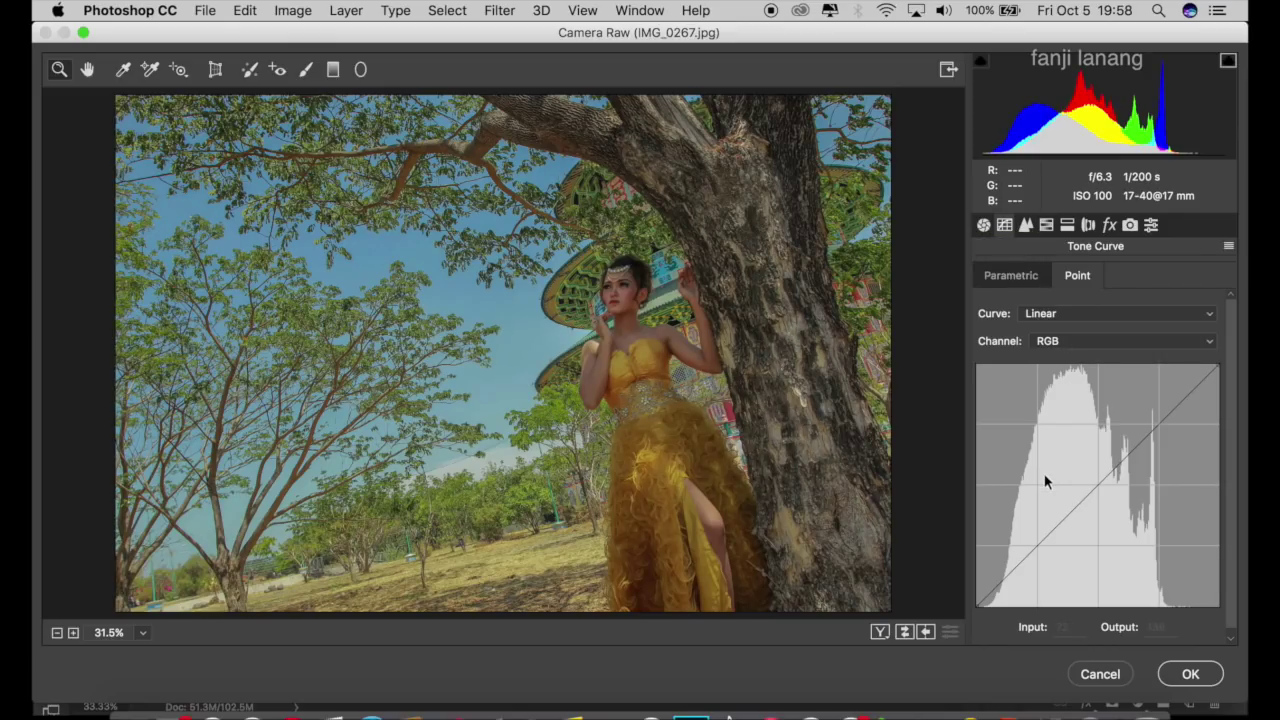
Shape a faded RGB point curve by raising the black point and lowering the white point.
{"action": "left_click", "coordinate": [1098, 484]}
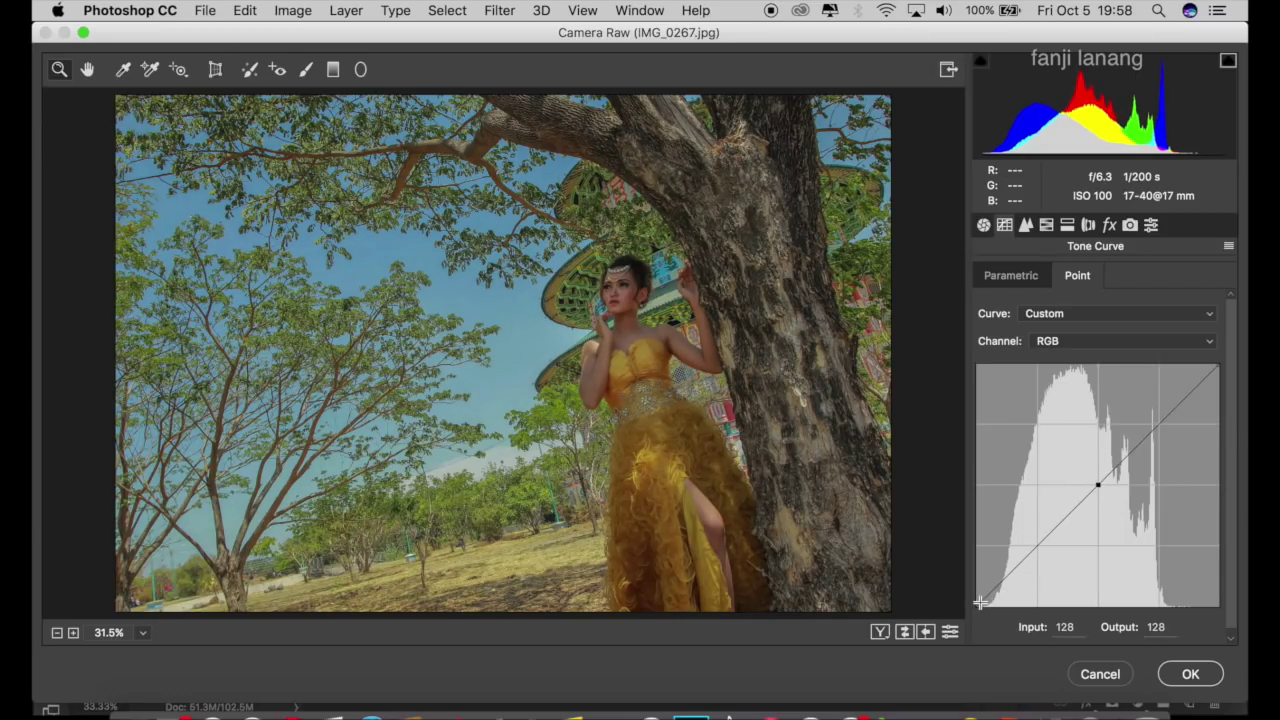
{"action": "left_click_drag", "start_coordinate": [977, 605], "coordinate": [977, 592]}
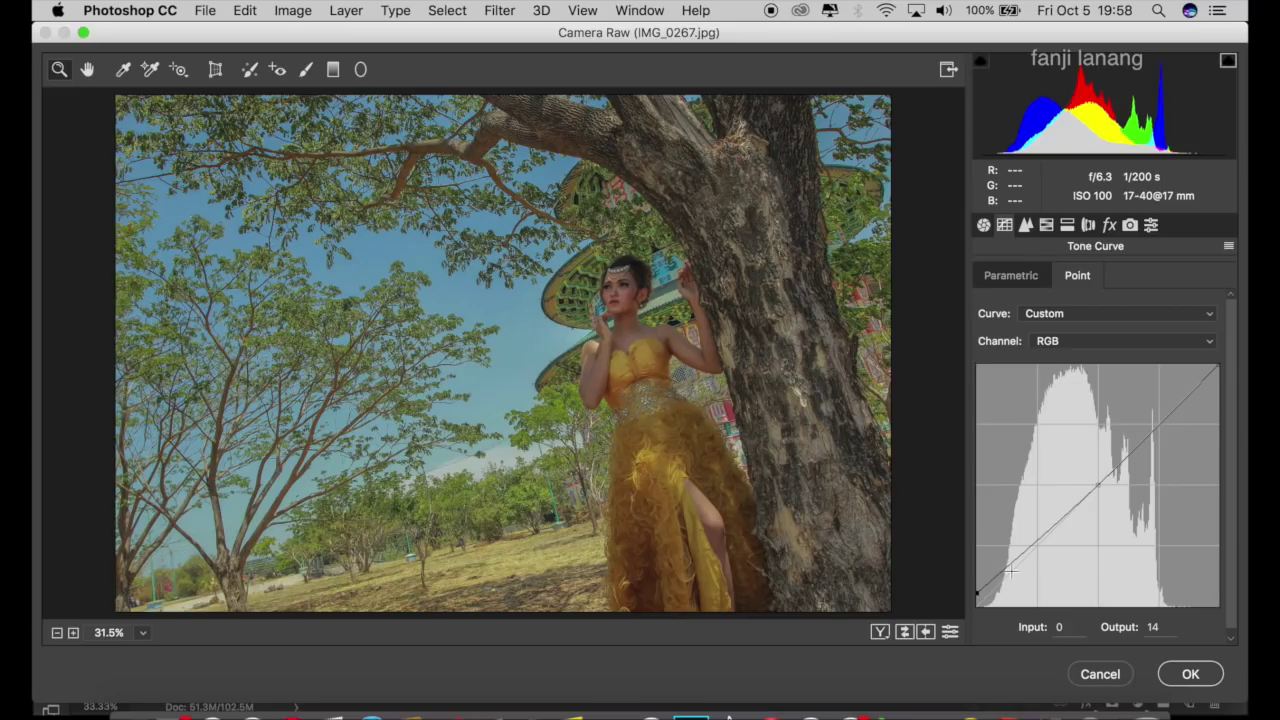
{"action": "left_click", "coordinate": [1010, 572]}
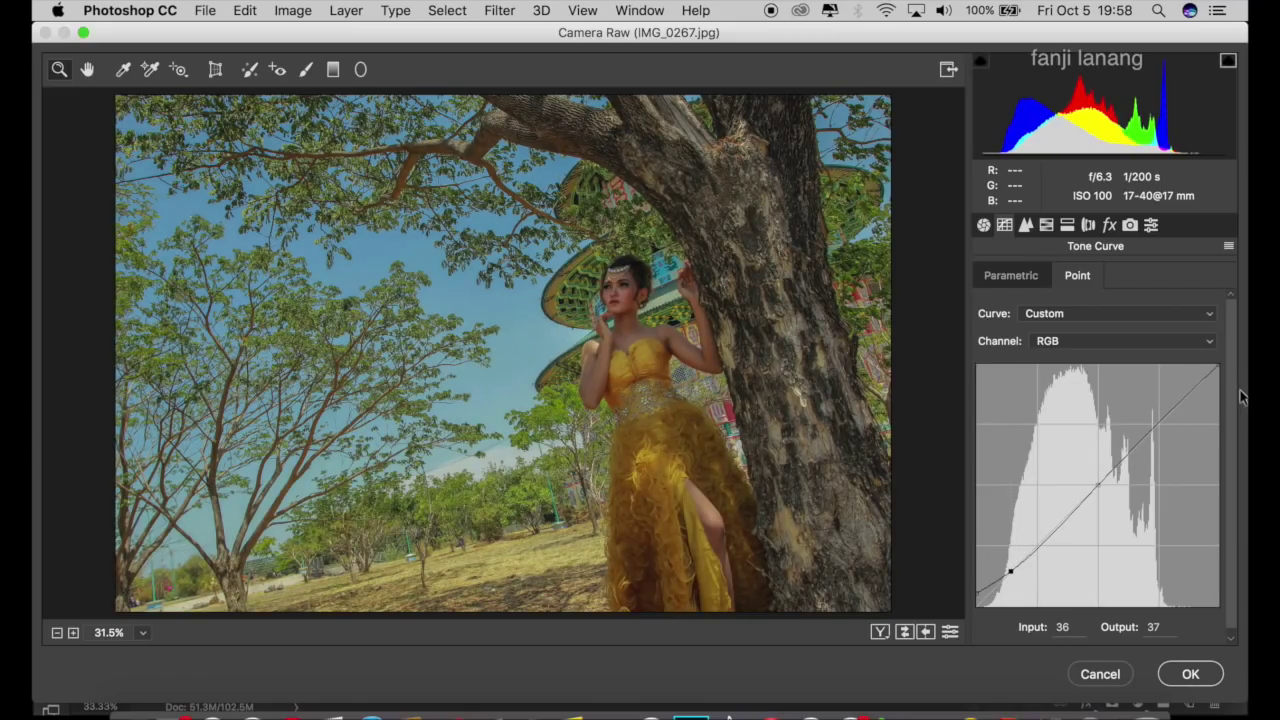
{"action": "mouse_move", "coordinate": [1219, 367]}
{"action": "left_mouse_down"}
{"action": "mouse_move", "coordinate": [1230, 395]}
{"action": "mouse_move", "coordinate": [1181, 407]}
{"action": "left_mouse_up"}
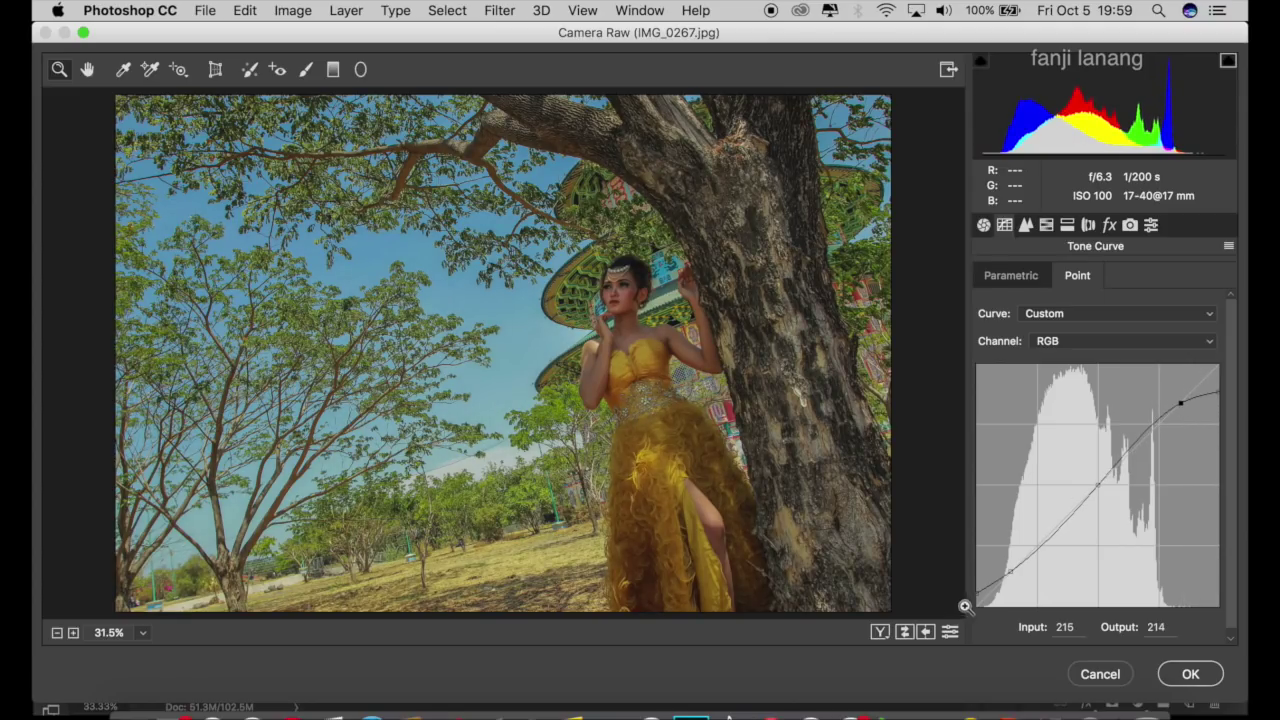
{"action": "left_click_drag", "start_coordinate": [976, 604], "coordinate": [969, 594]}
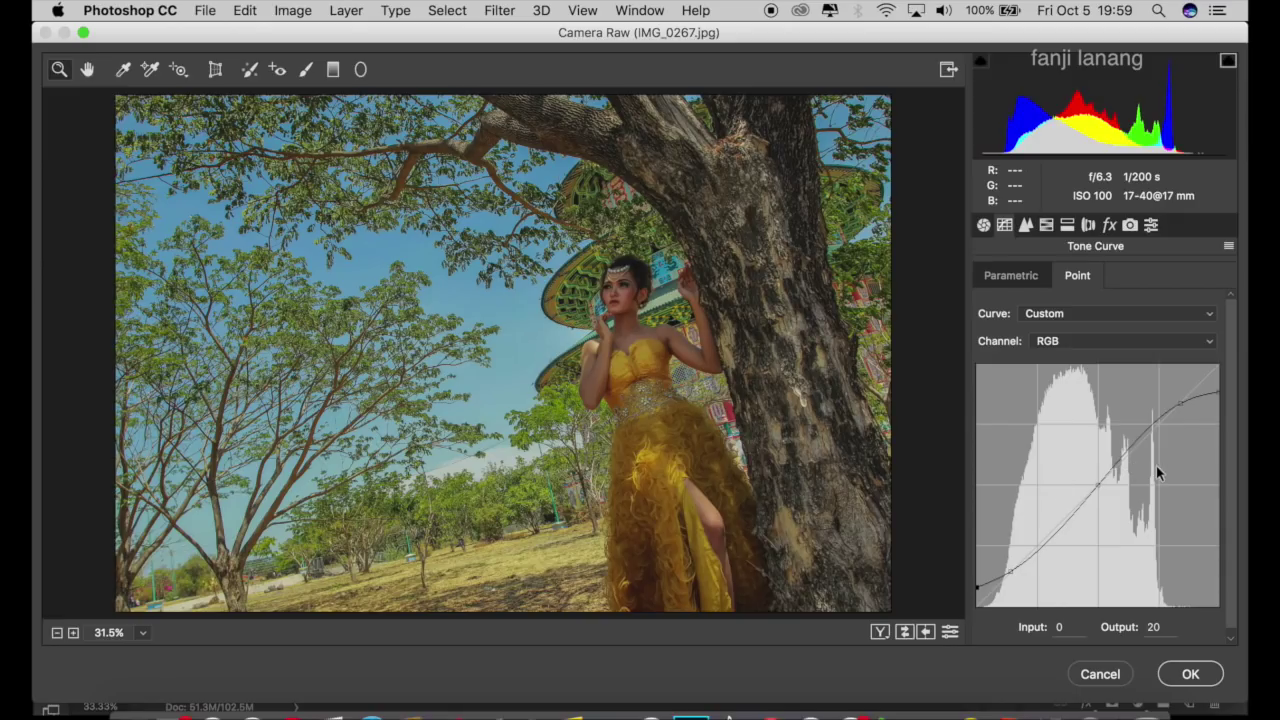
Set the HSL hues to Greens +100, Aquas +55 and Blues -5.
{"action": "left_click", "coordinate": [1027, 227]}
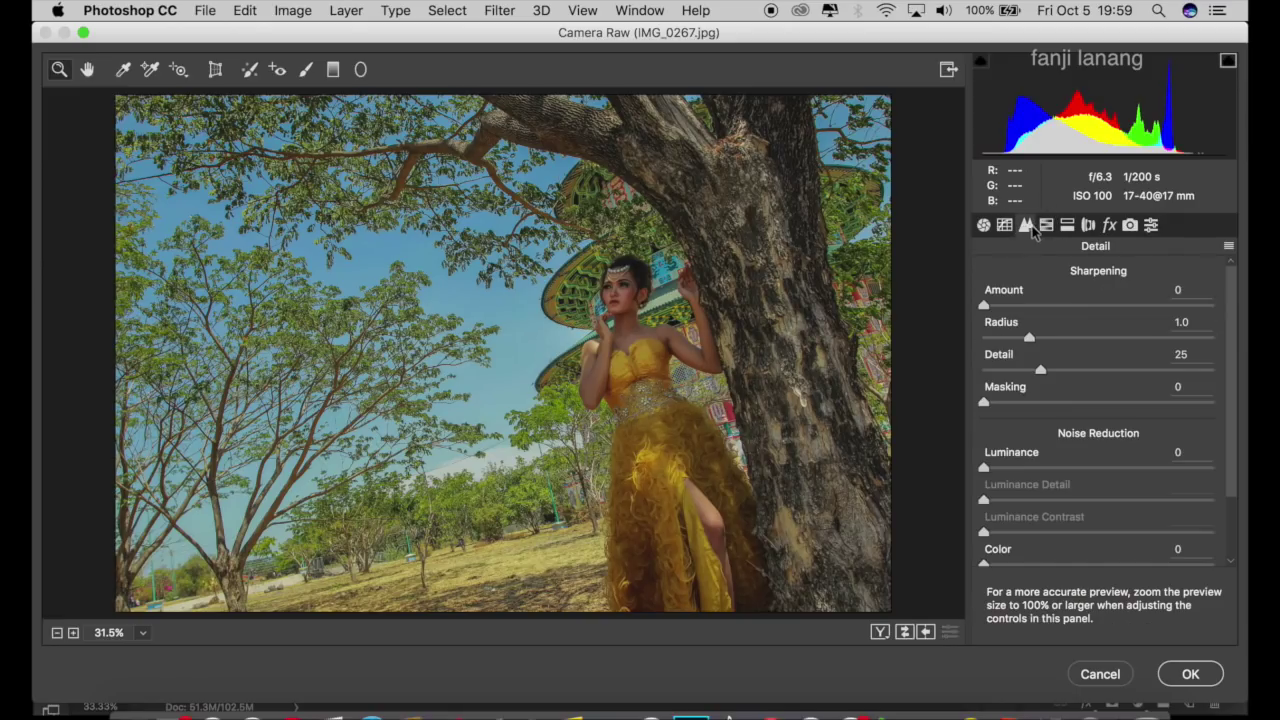
{"action": "left_click", "coordinate": [995, 306]}
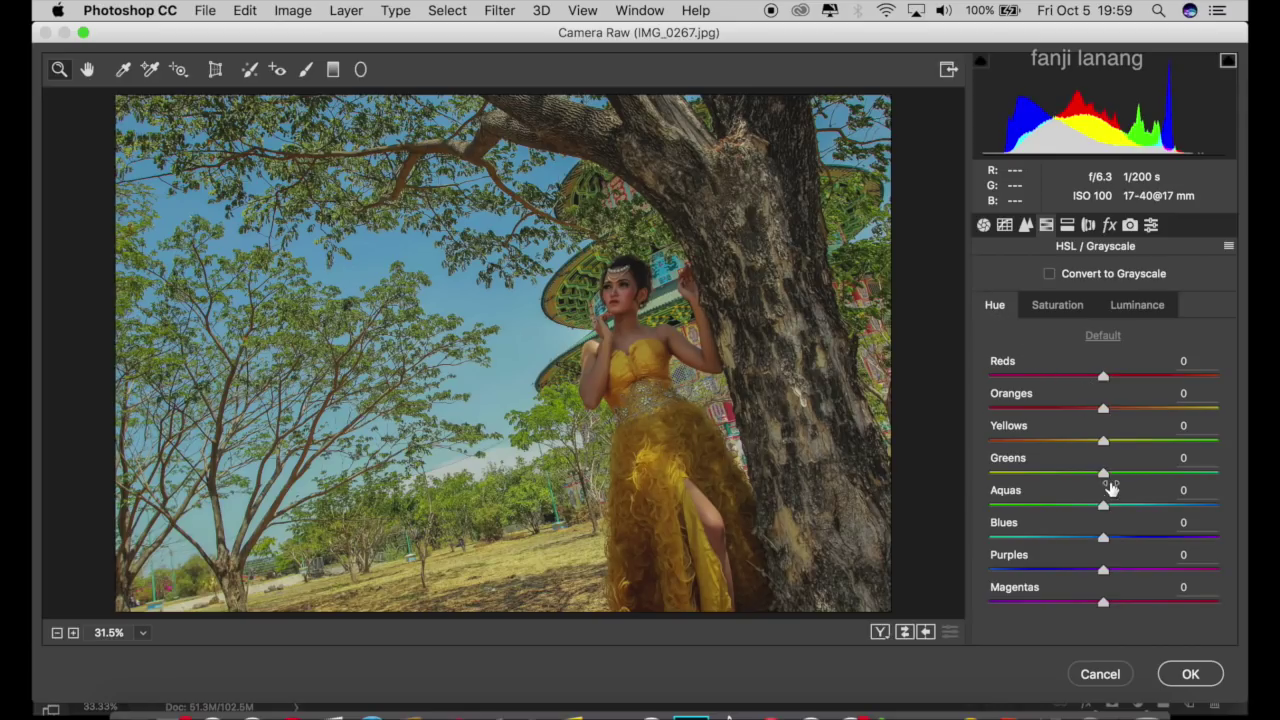
{"action": "left_click_drag", "start_coordinate": [1108, 477], "coordinate": [1245, 465]}
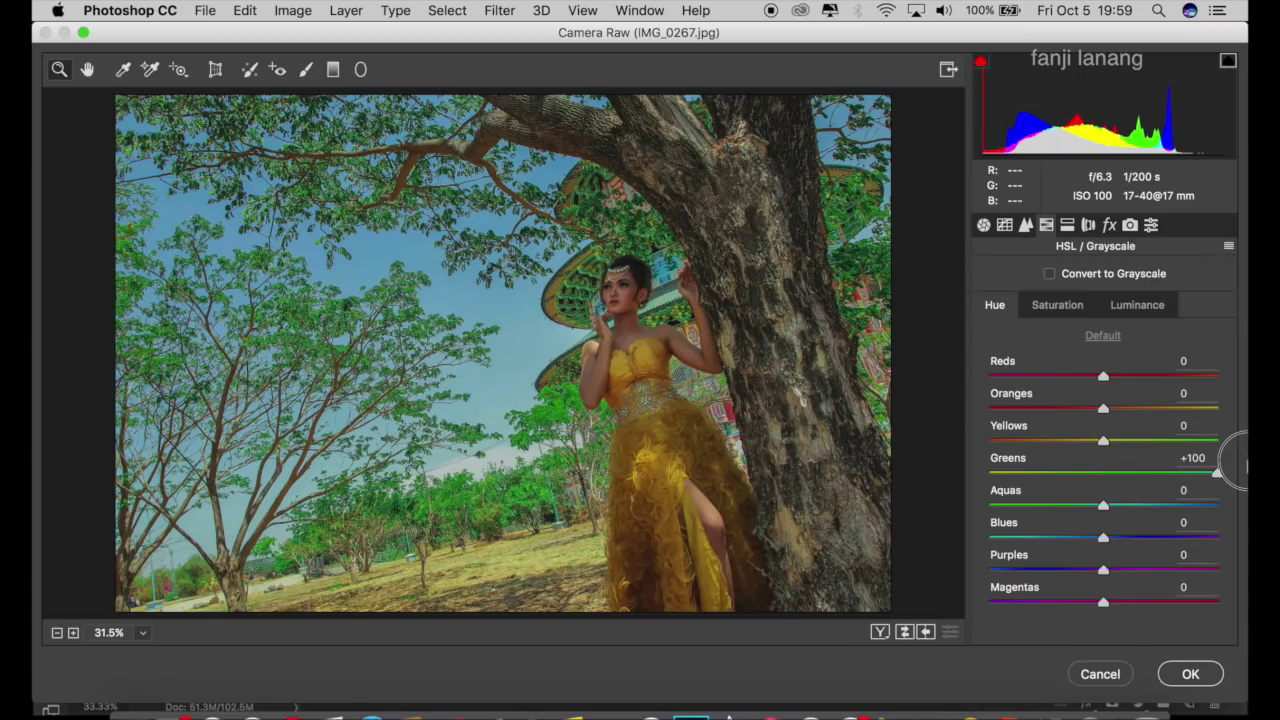
{"action": "left_click_drag", "start_coordinate": [1245, 465], "coordinate": [1245, 461]}
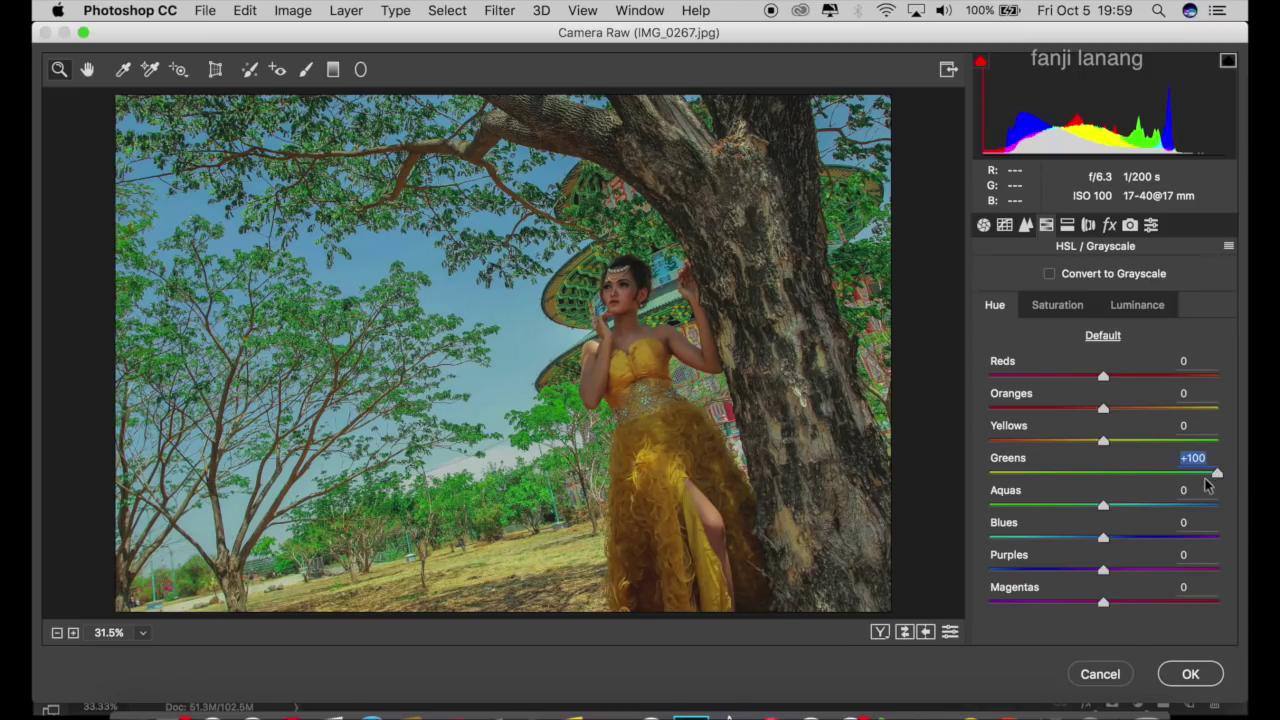
{"action": "left_click", "coordinate": [1166, 508]}
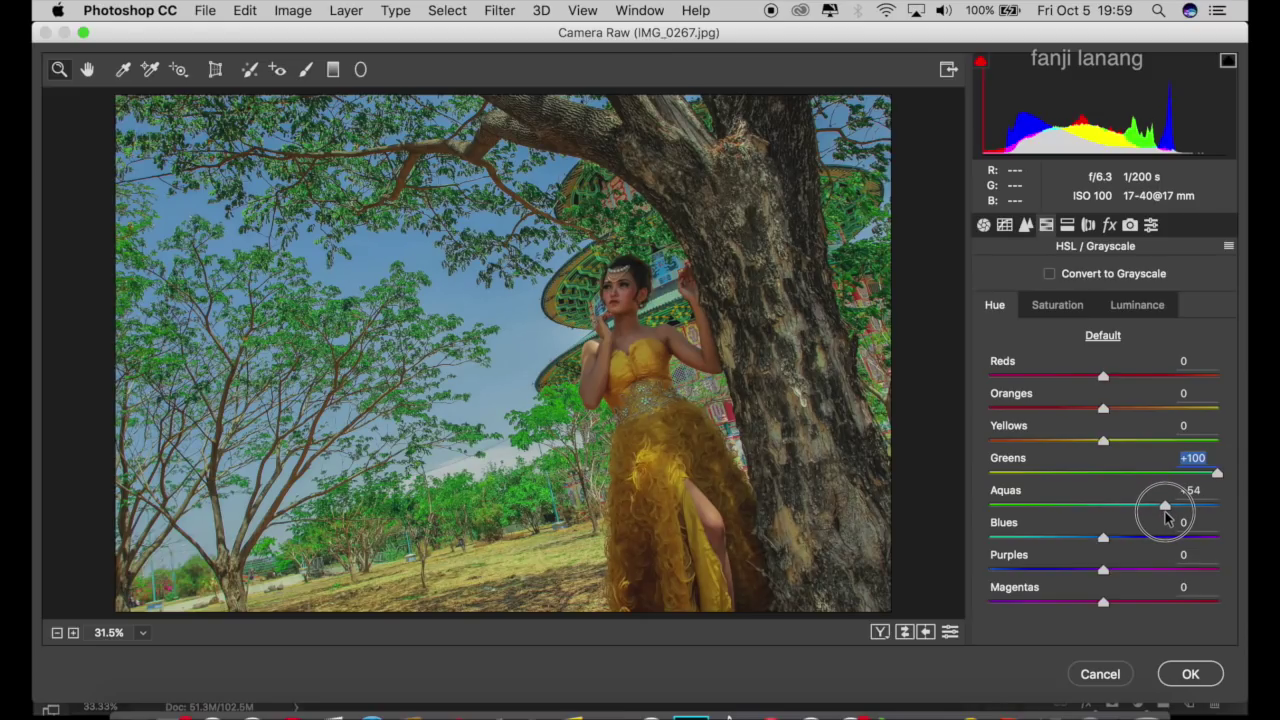
{"action": "left_click_drag", "start_coordinate": [1168, 516], "coordinate": [1170, 514]}
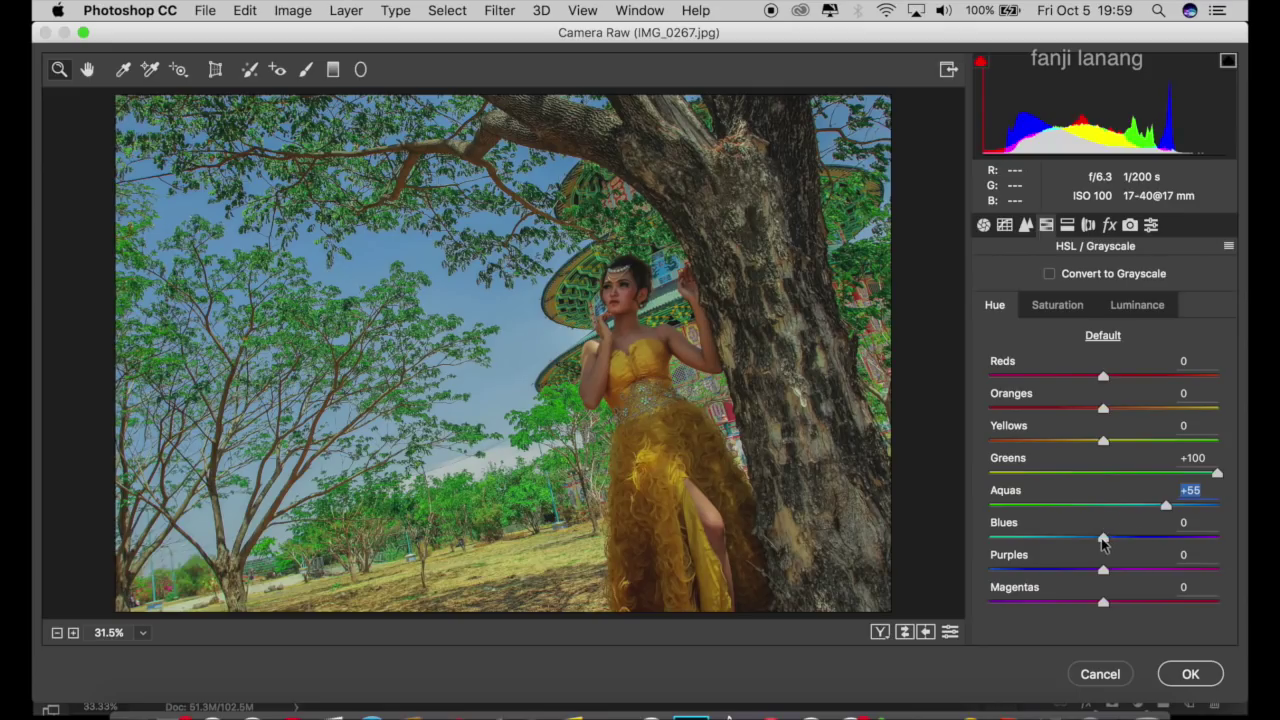
{"action": "left_click_drag", "start_coordinate": [1103, 537], "coordinate": [1097, 553]}
Set HSL saturation to Yellows -100 and Oranges +38.
{"action": "left_click", "coordinate": [1058, 306]}
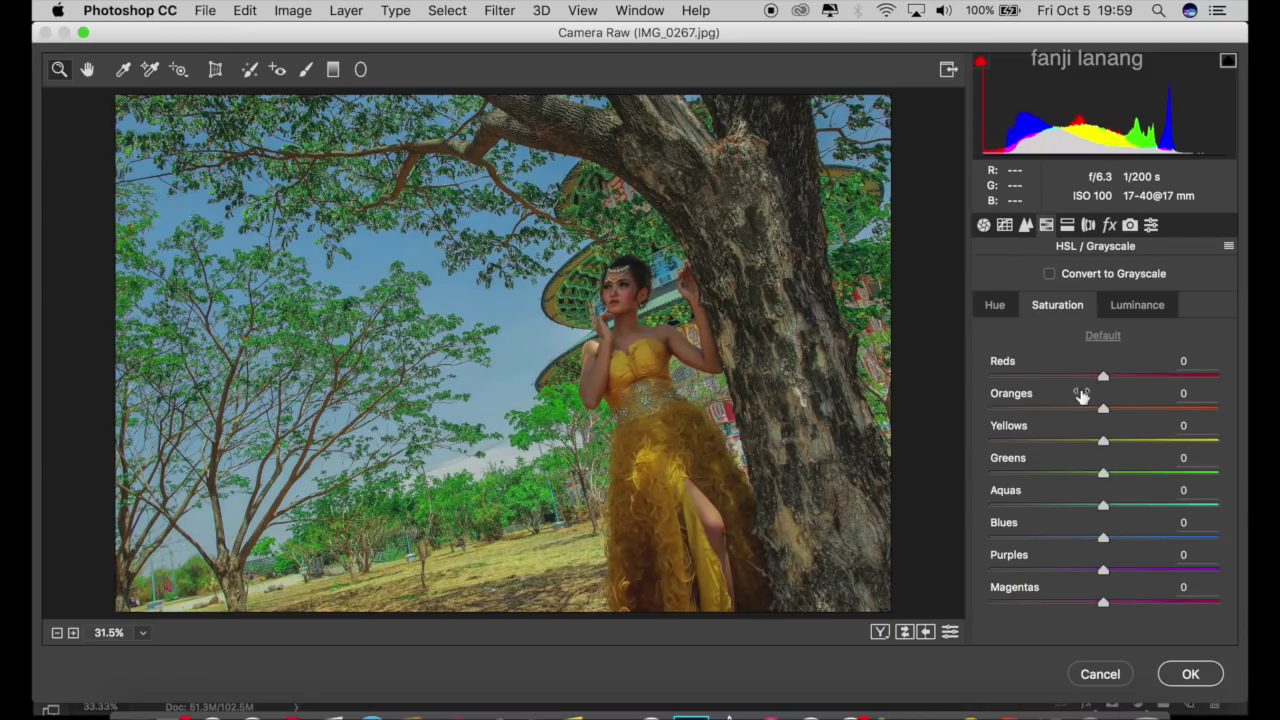
{"action": "left_click_drag", "start_coordinate": [1103, 440], "coordinate": [961, 456]}
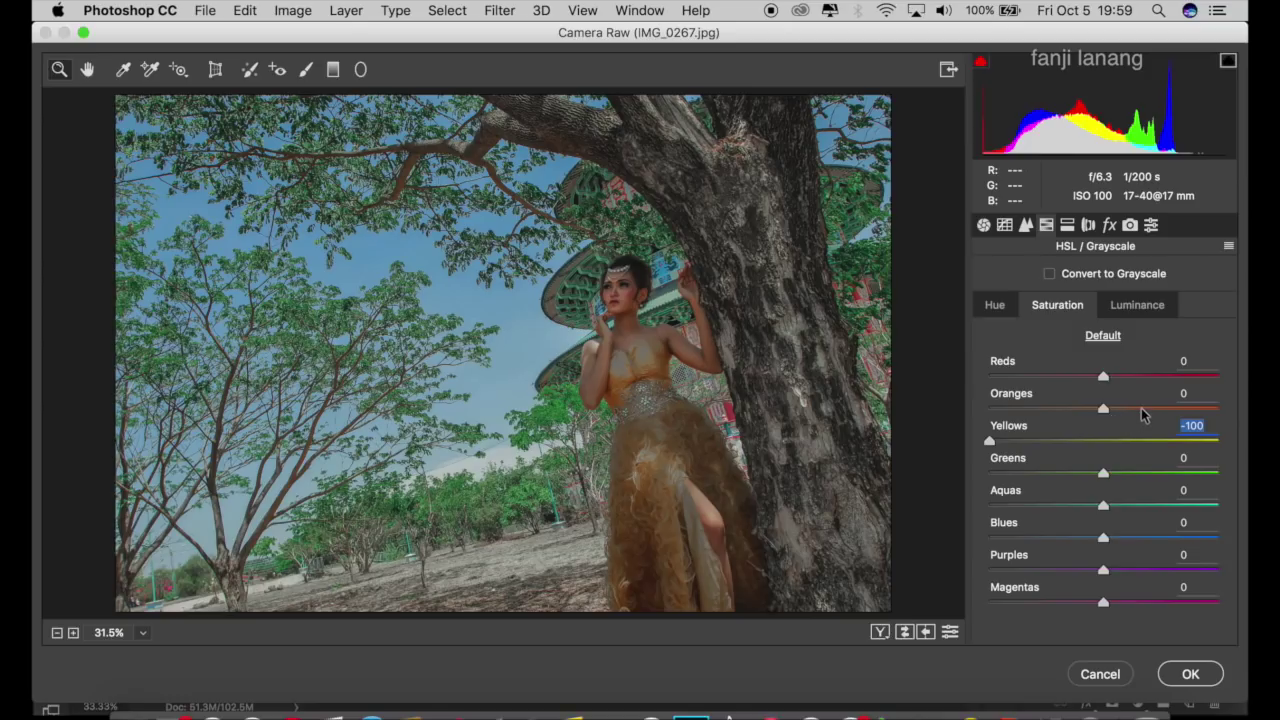
{"action": "left_click", "coordinate": [1142, 409]}
{"action": "left_click_drag", "start_coordinate": [1142, 409], "coordinate": [1148, 415]}
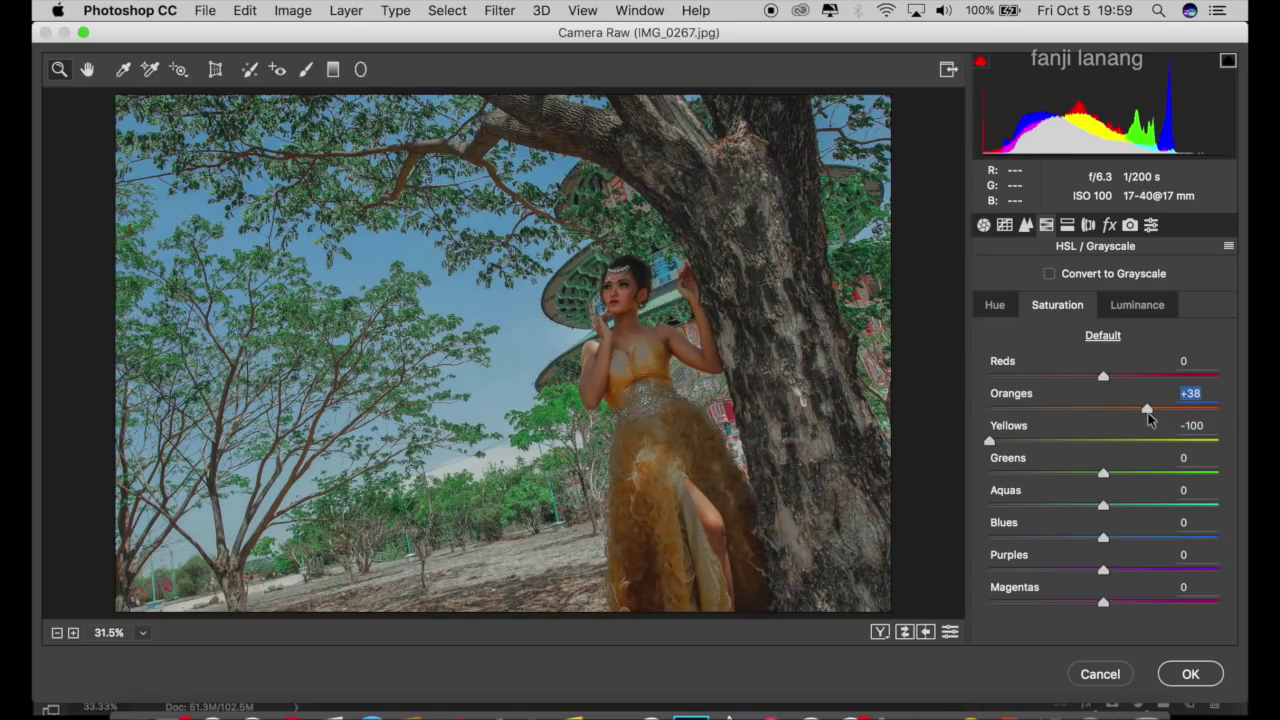
Raise the Oranges luminance to +55.
{"action": "left_click", "coordinate": [1130, 308]}
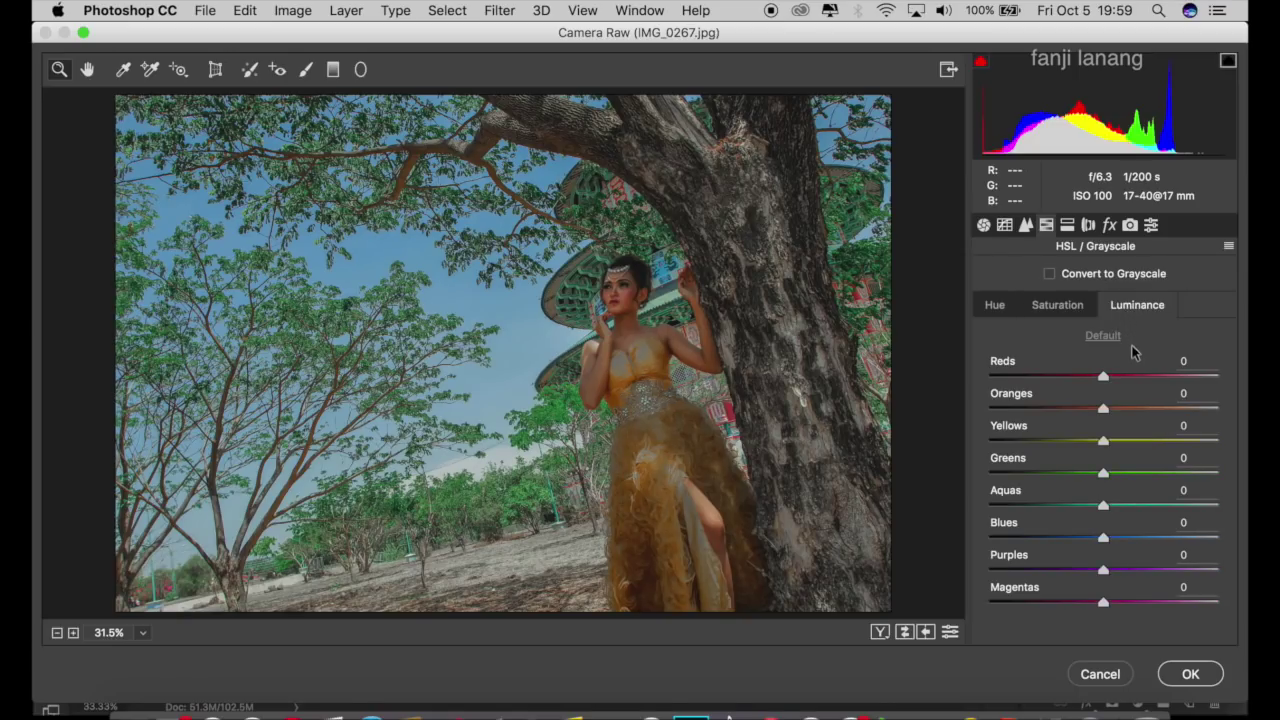
{"action": "left_click", "coordinate": [1155, 407]}
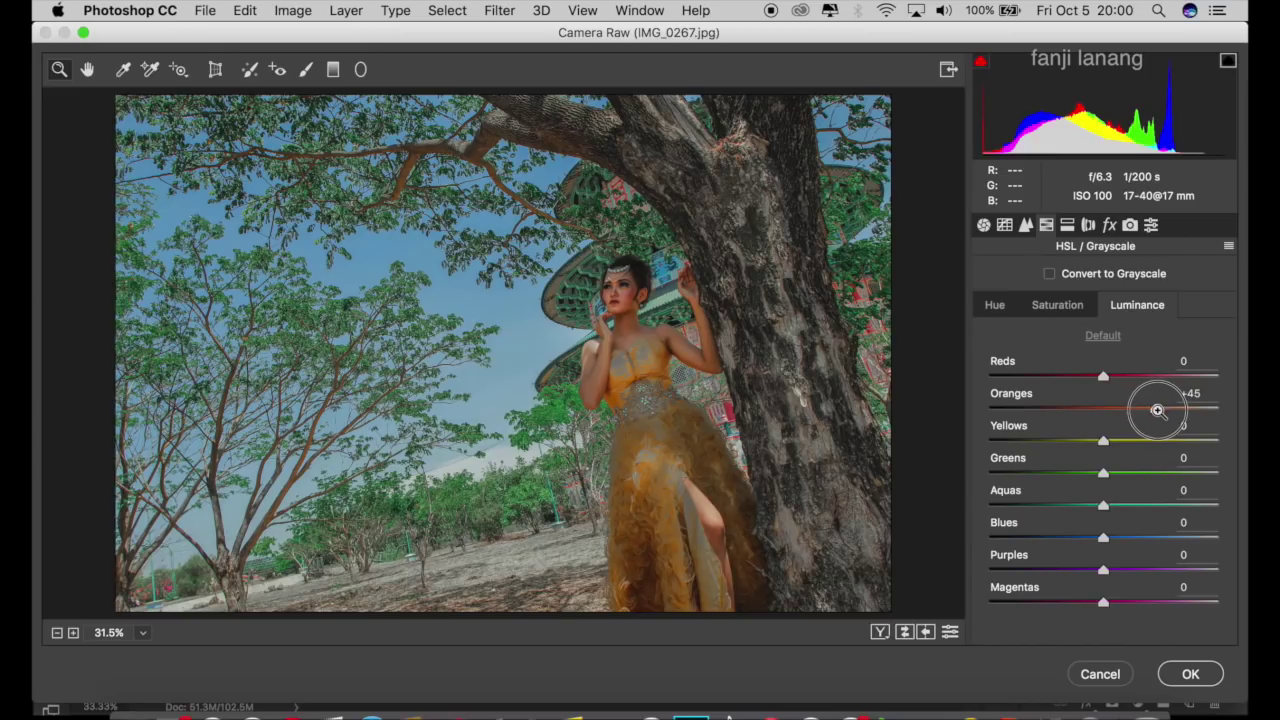
{"action": "left_click_drag", "start_coordinate": [1155, 407], "coordinate": [1166, 437]}
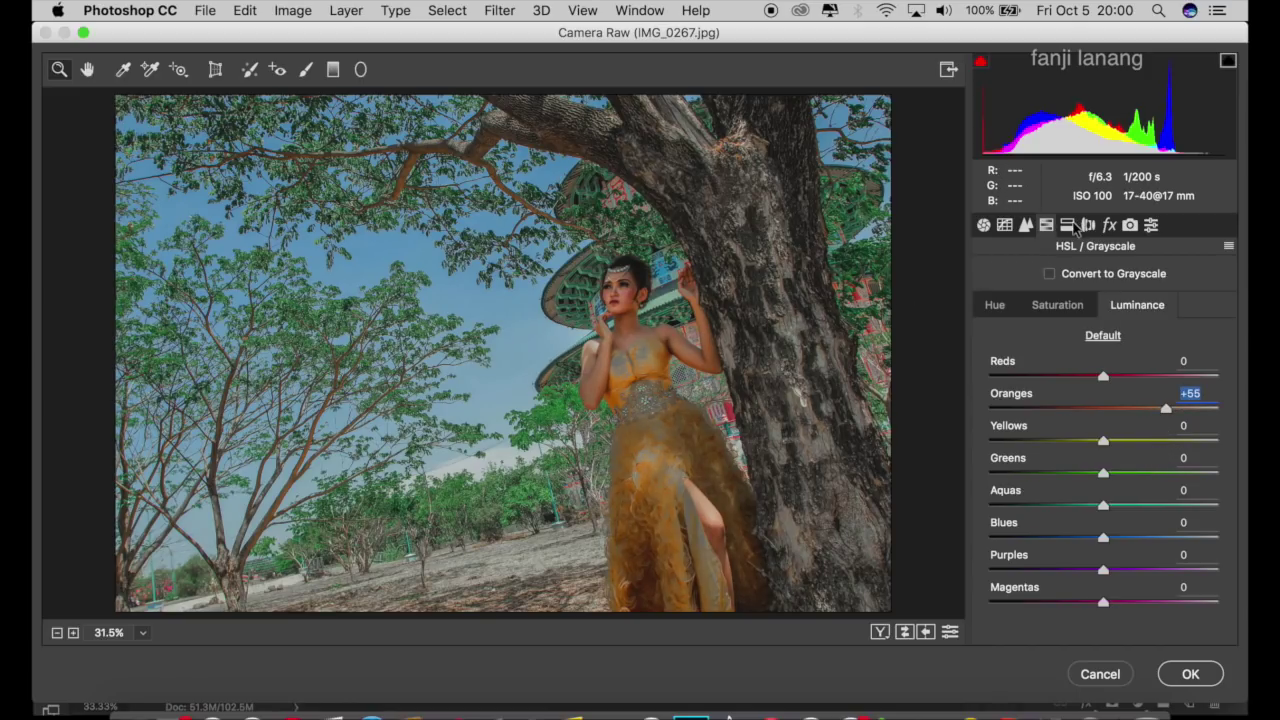
{"action": "left_click", "coordinate": [1069, 226]}
Split-tone highlights to hue 205, saturation 15, and shadows to hue 14, saturation 4.
{"action": "left_click", "coordinate": [1162, 286]}
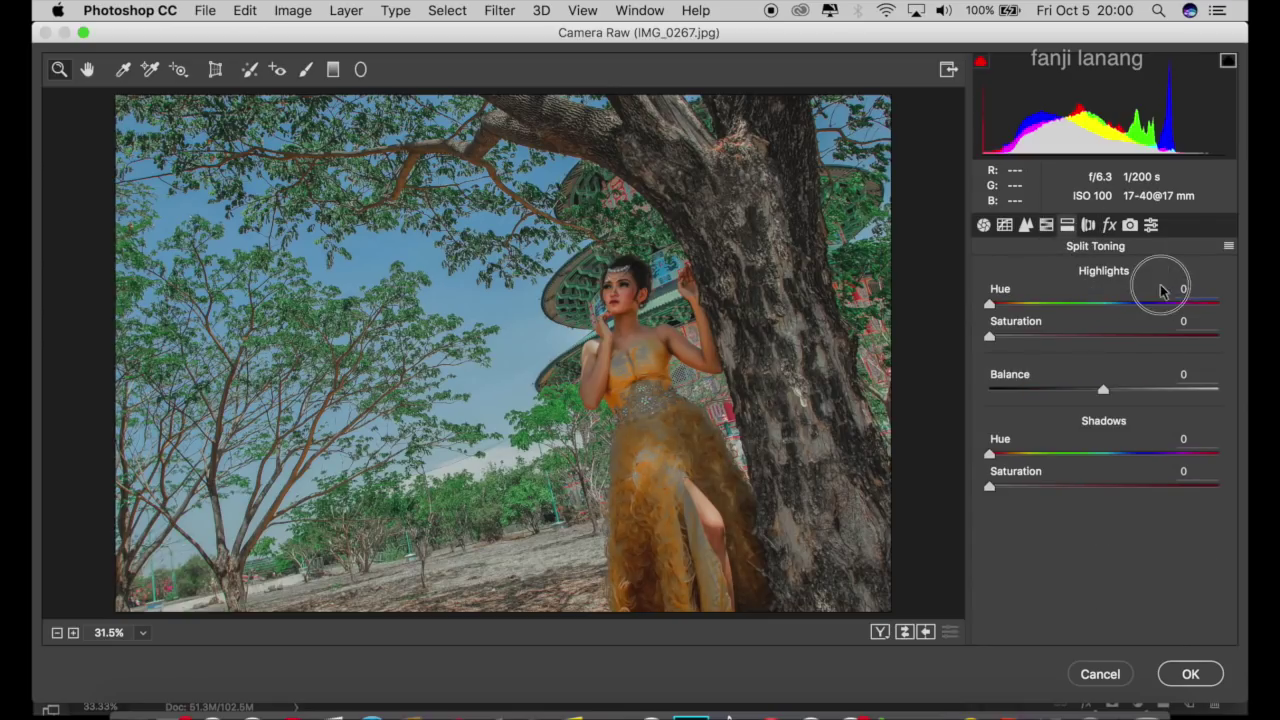
{"action": "type", "text": "2"}
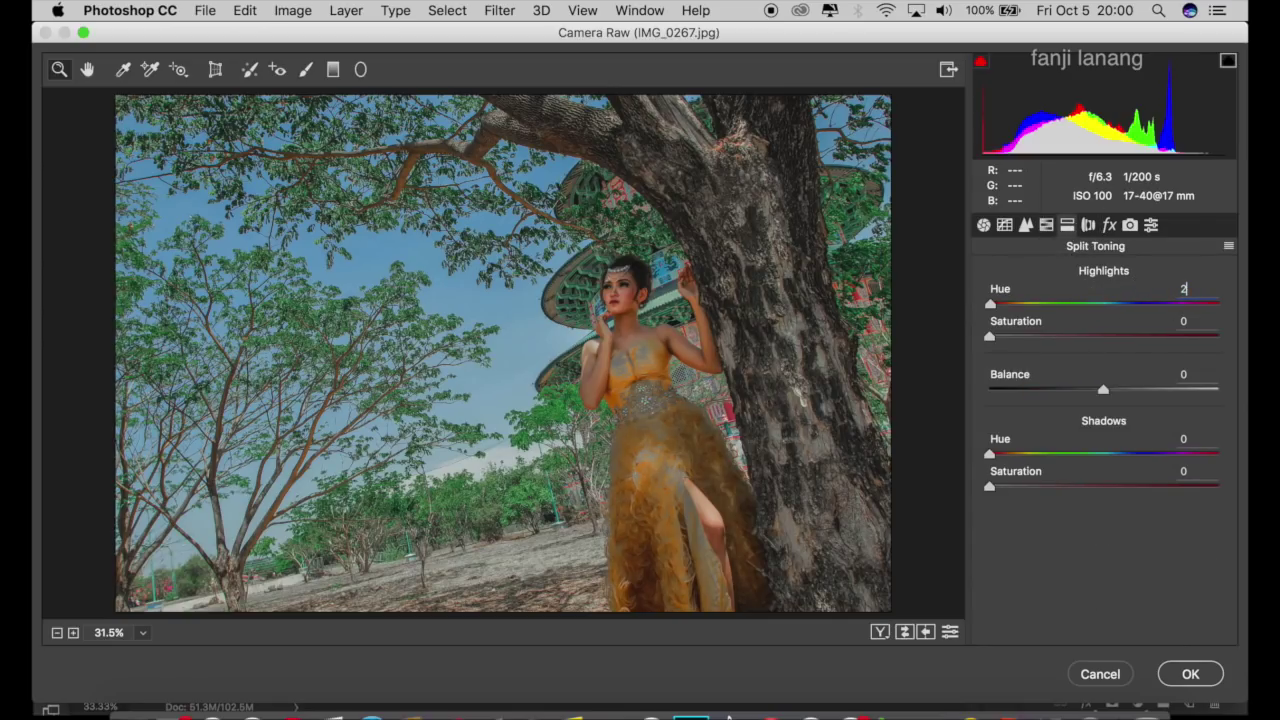
{"action": "type", "text": "05"}
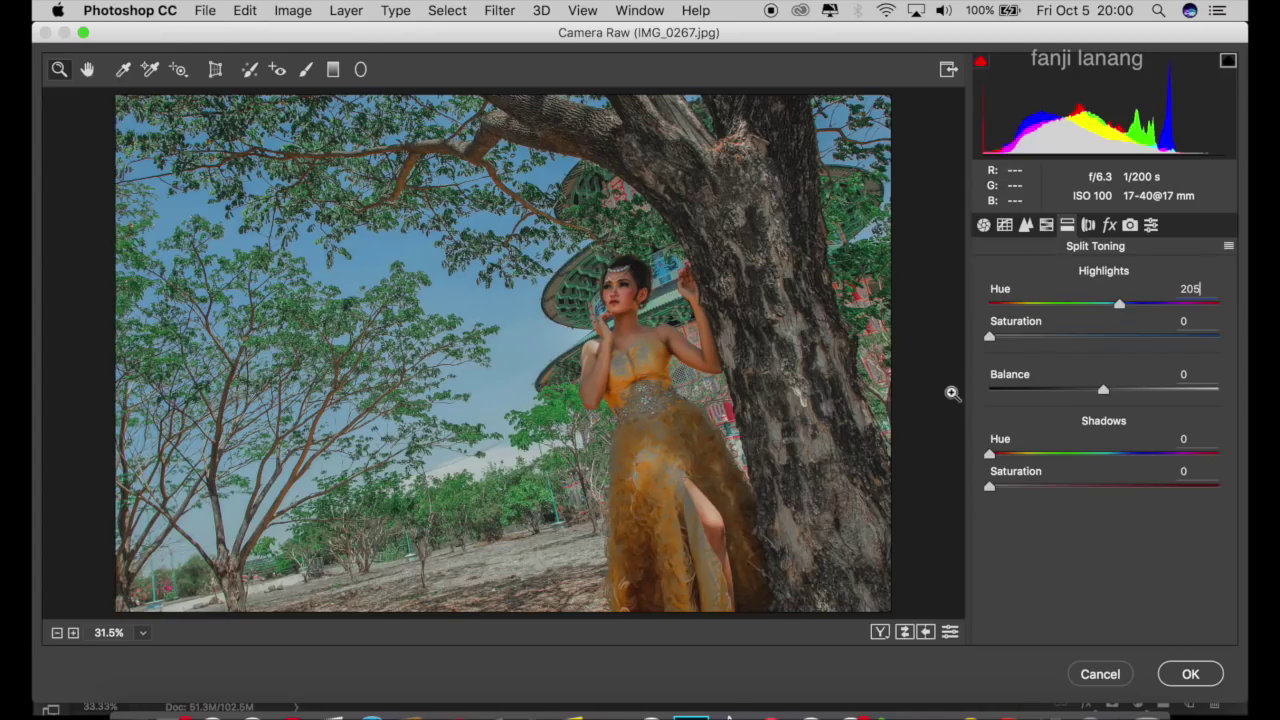
{"action": "left_click", "coordinate": [1184, 320]}
{"action": "type", "text": "15"}
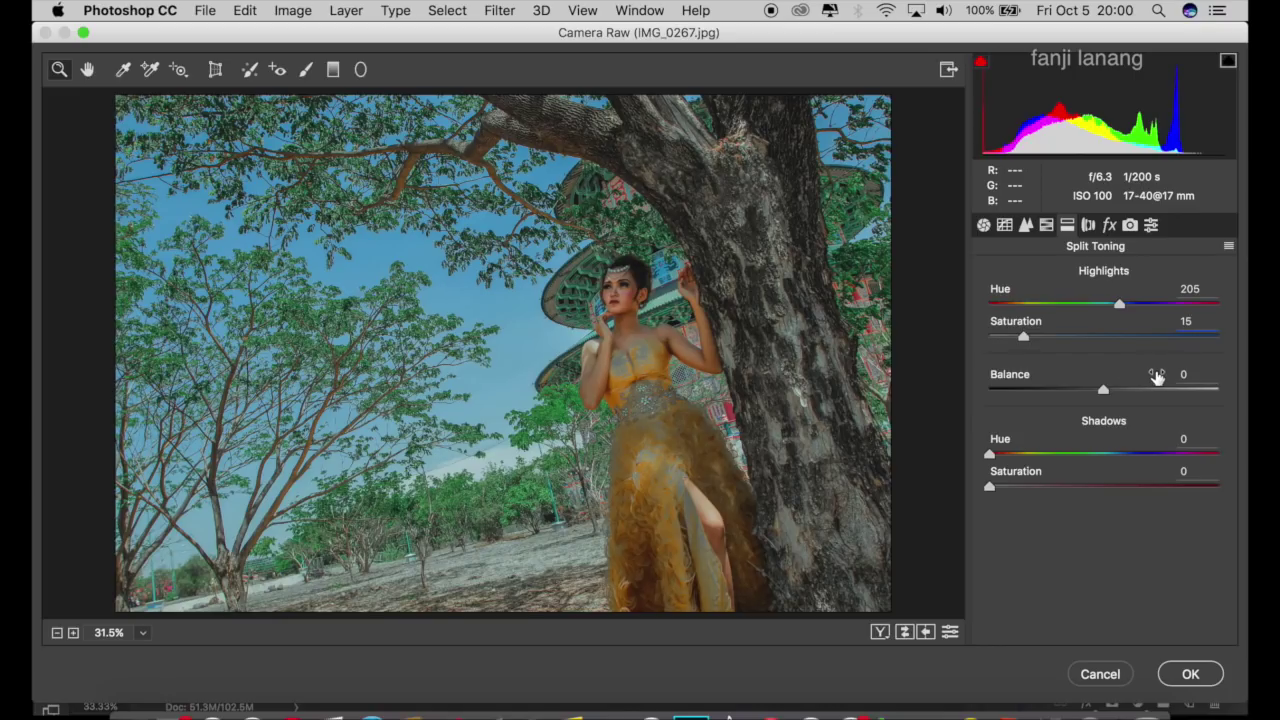
{"action": "left_click", "coordinate": [1010, 455]}
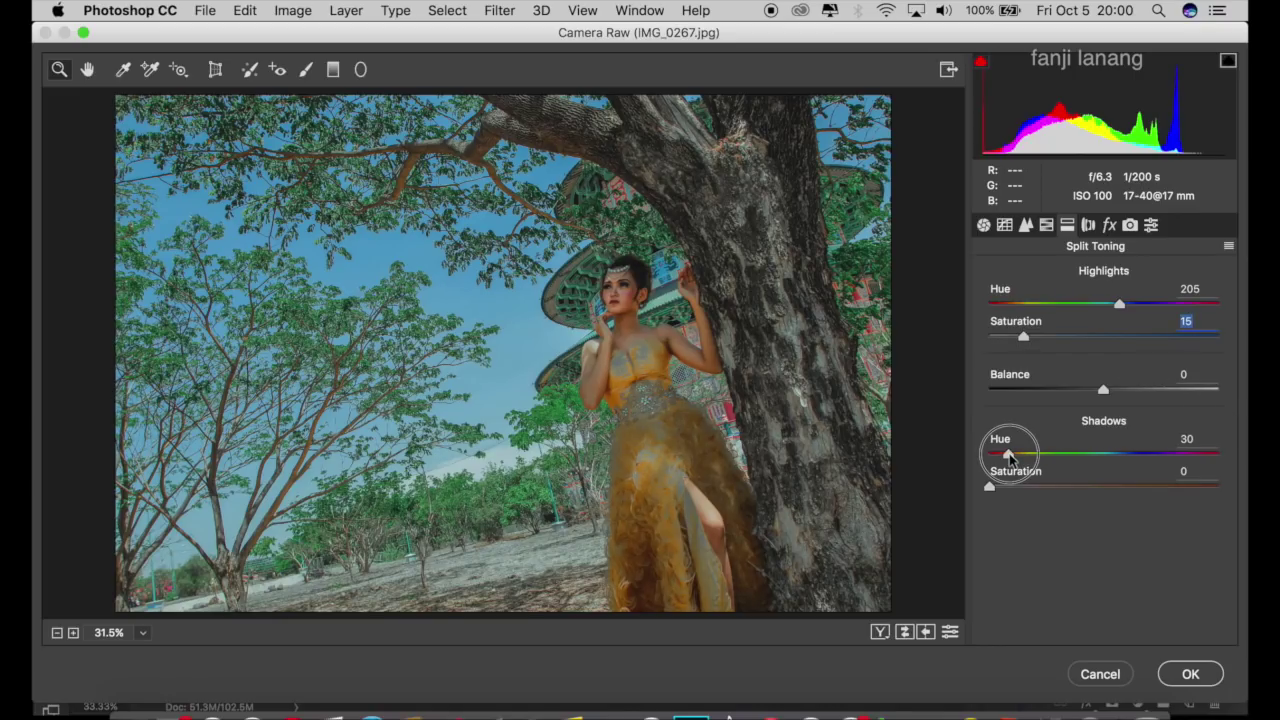
{"action": "left_click_drag", "start_coordinate": [1010, 455], "coordinate": [999, 497]}
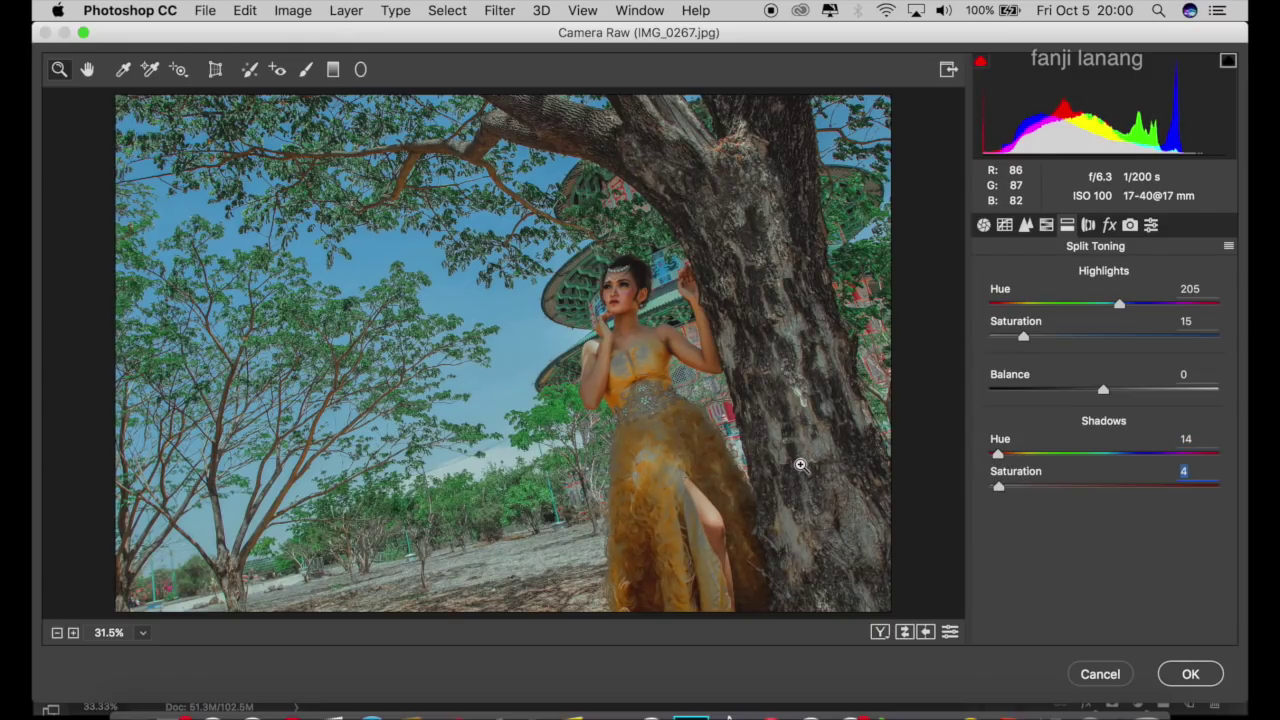
Add a Lens Corrections vignette with Amount -93 and Midpoint 0.
{"action": "left_click", "coordinate": [1088, 226]}
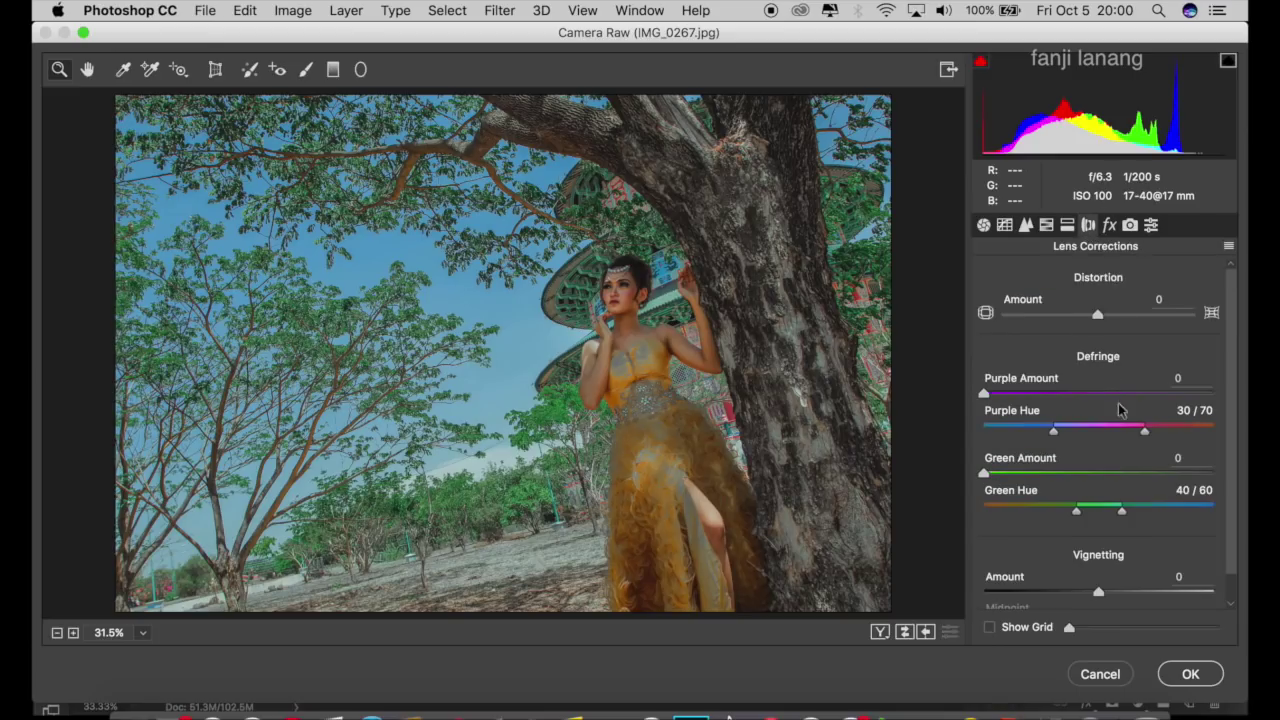
{"action": "left_click_drag", "start_coordinate": [1051, 592], "coordinate": [996, 594]}
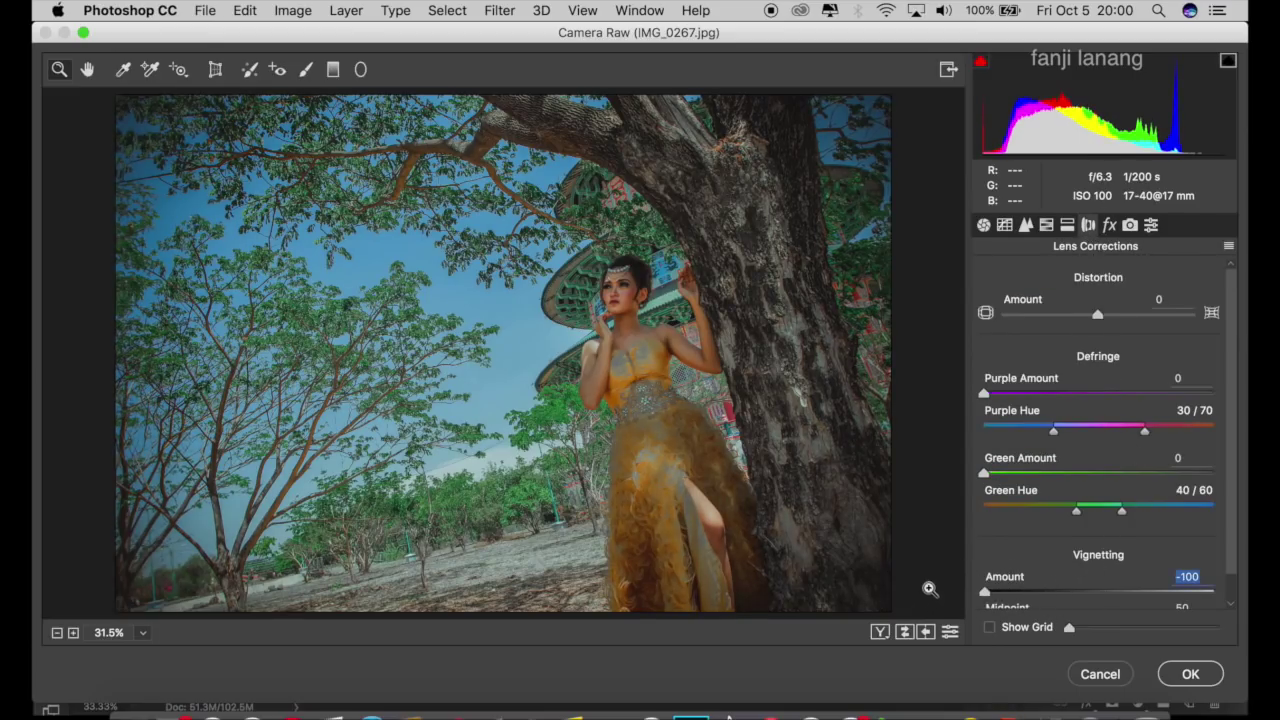
{"action": "scroll", "coordinate": [1235, 480], "scroll_direction": "down", "scroll_amount": 1}
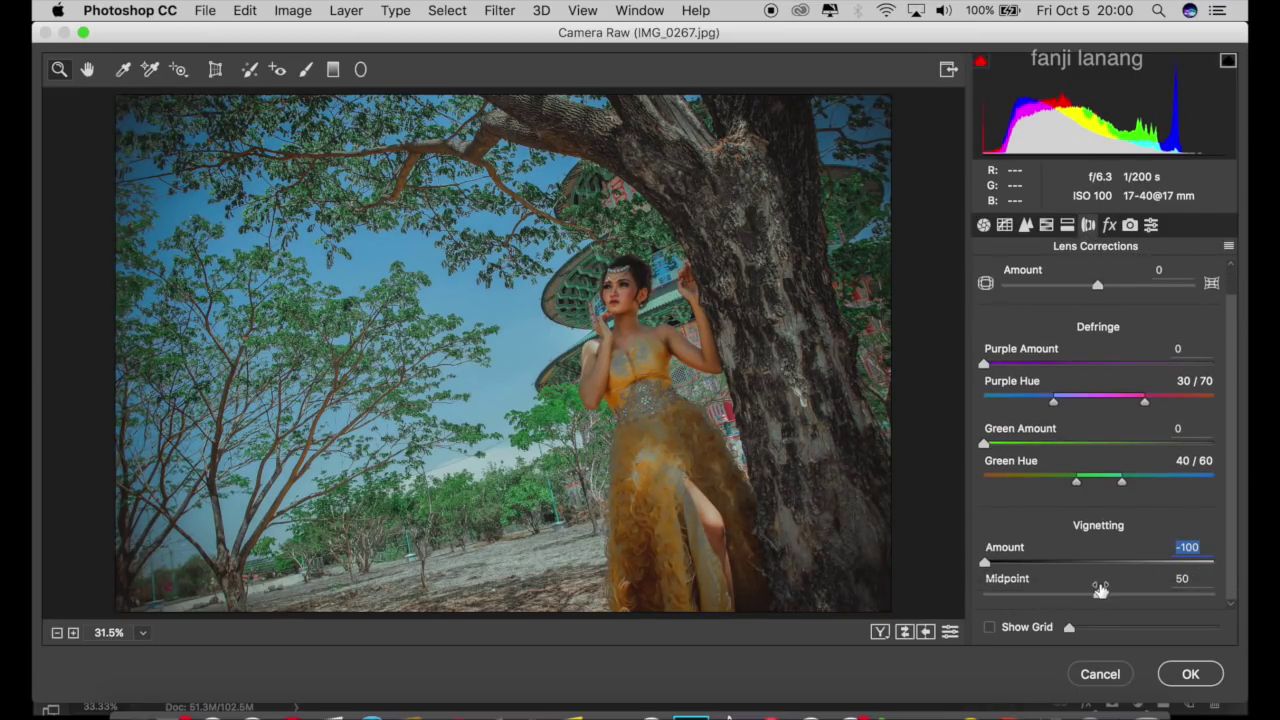
{"action": "left_click_drag", "start_coordinate": [1100, 593], "coordinate": [988, 595]}
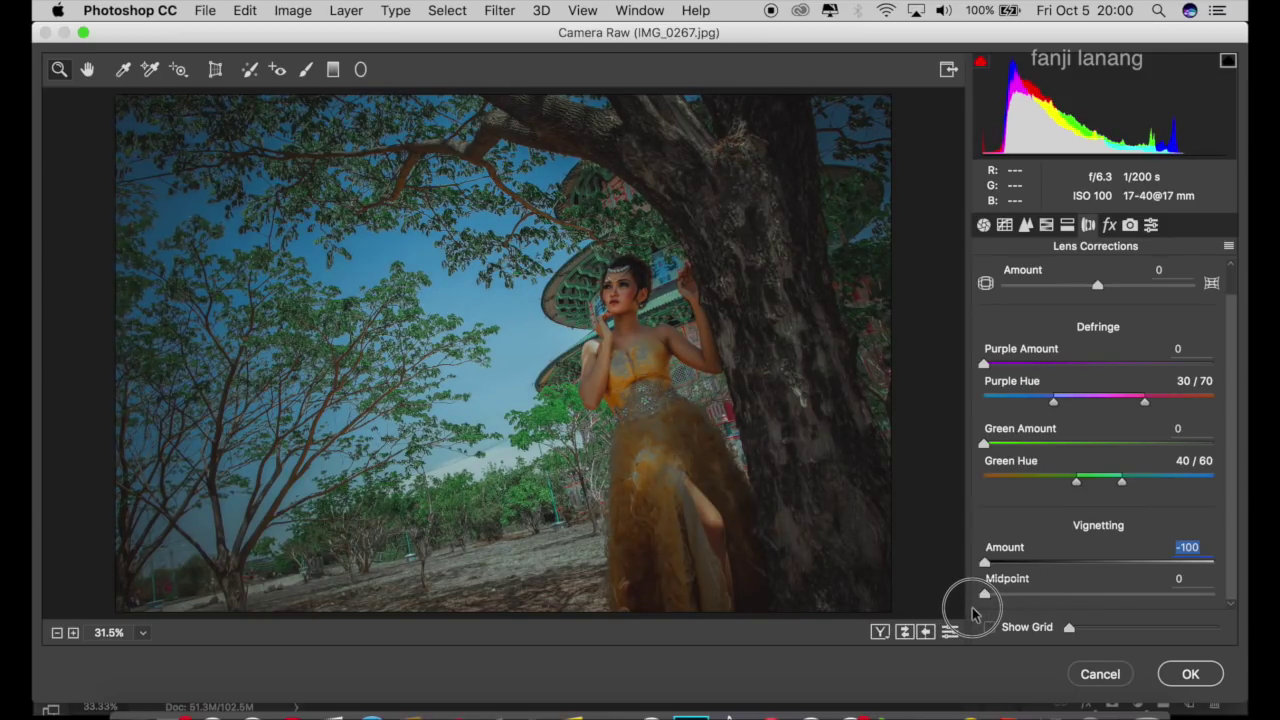
{"action": "key", "text": "Tab"}
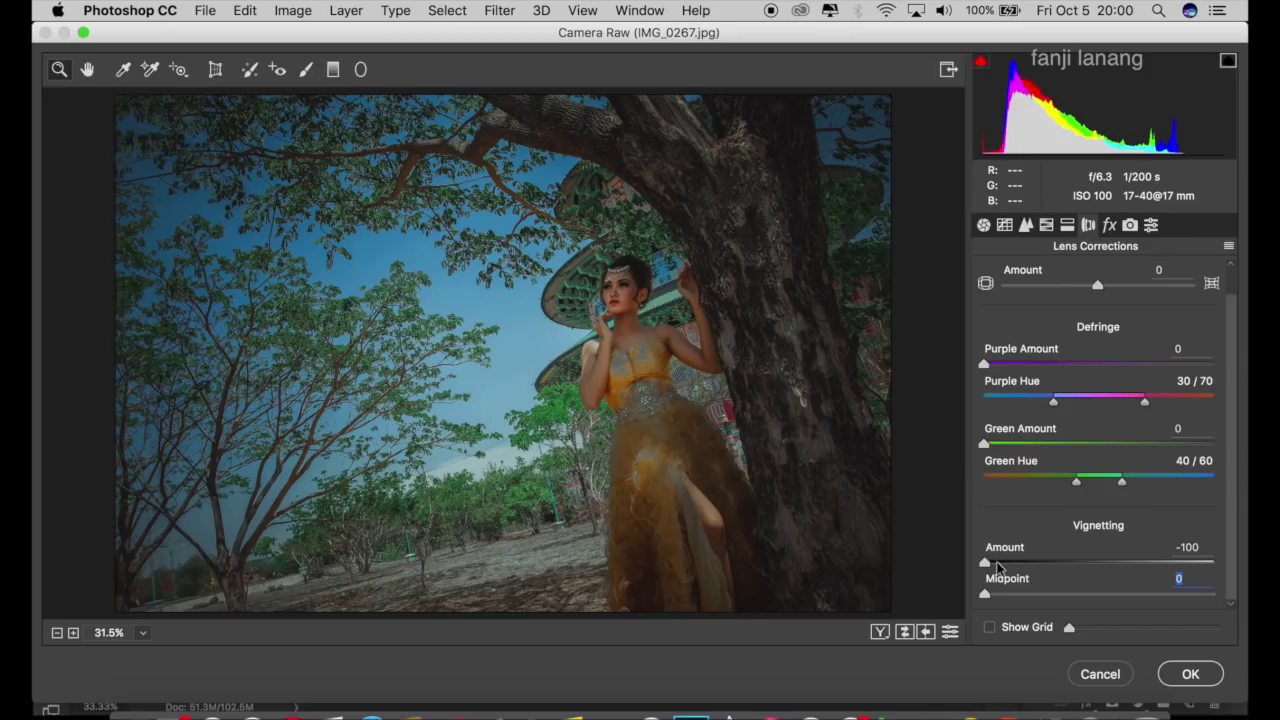
{"action": "left_click_drag", "start_coordinate": [985, 562], "coordinate": [993, 562]}
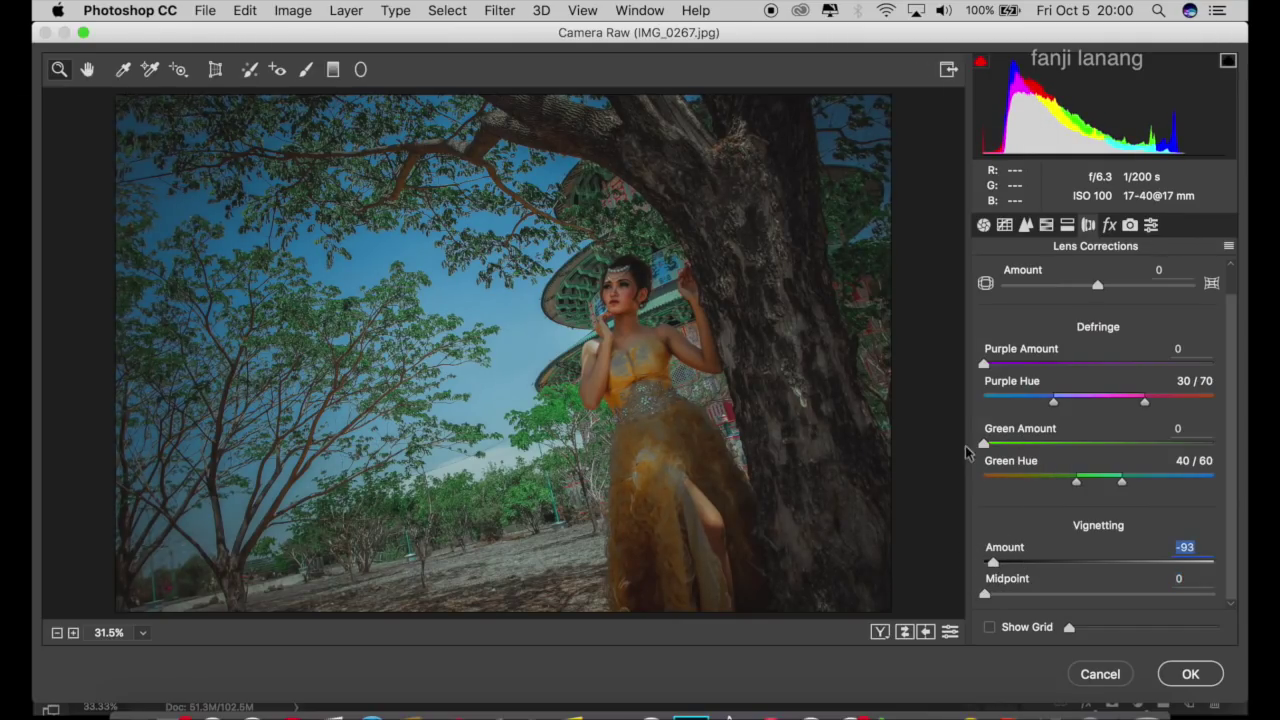
Calibrate Red saturation -45, Green hue +44 and saturation +5, Blue hue -45 and saturation +5.
{"action": "left_click", "coordinate": [1109, 225]}
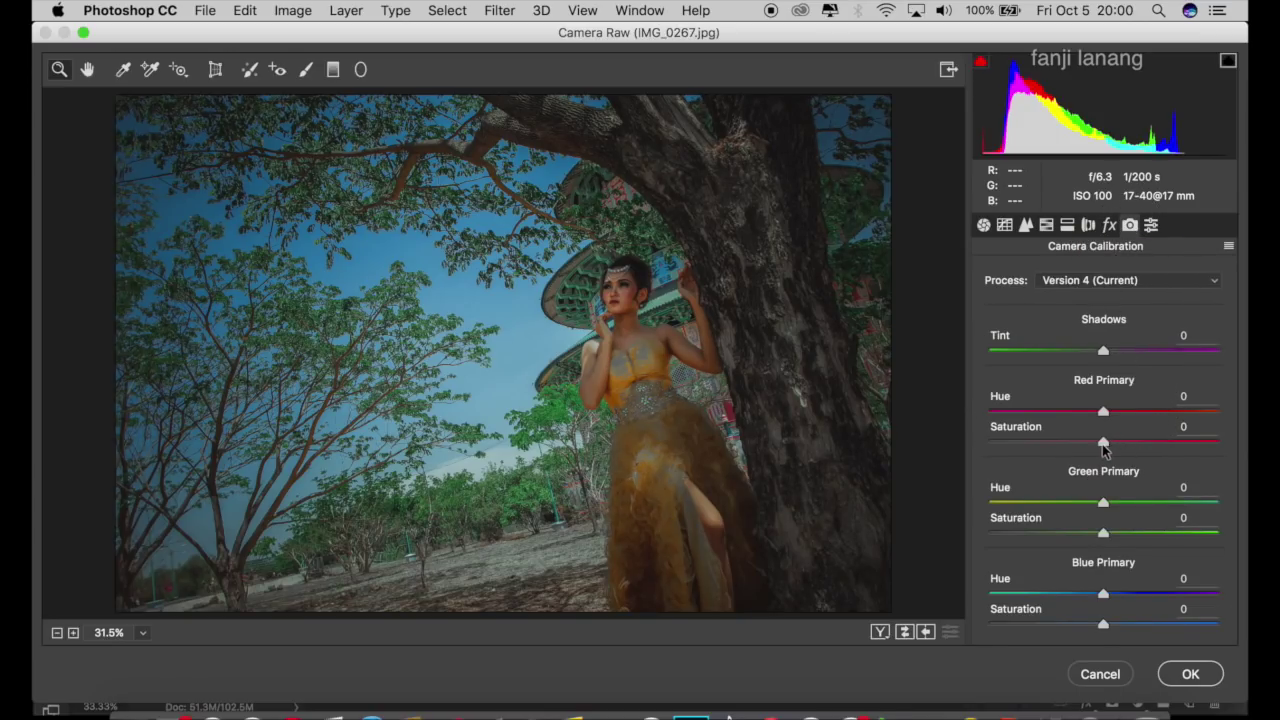
{"action": "left_click_drag", "start_coordinate": [1104, 447], "coordinate": [1050, 481]}
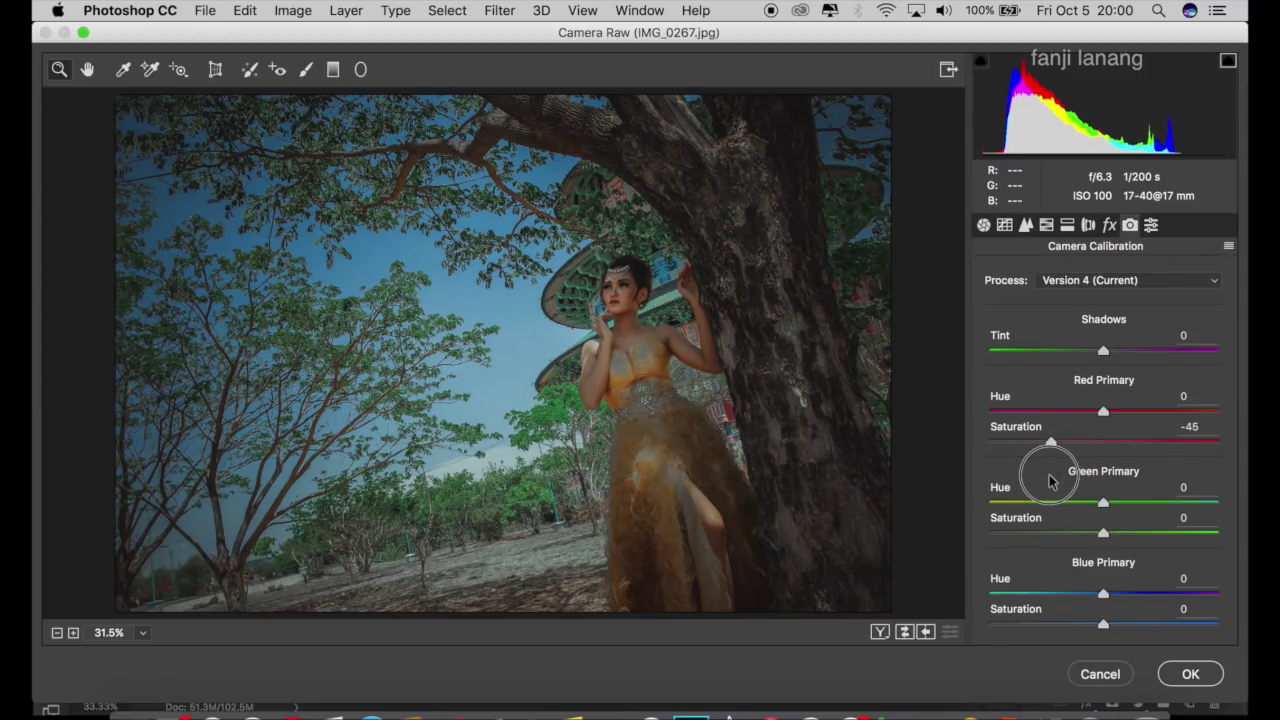
{"action": "left_click_drag", "start_coordinate": [1050, 481], "coordinate": [1052, 485]}
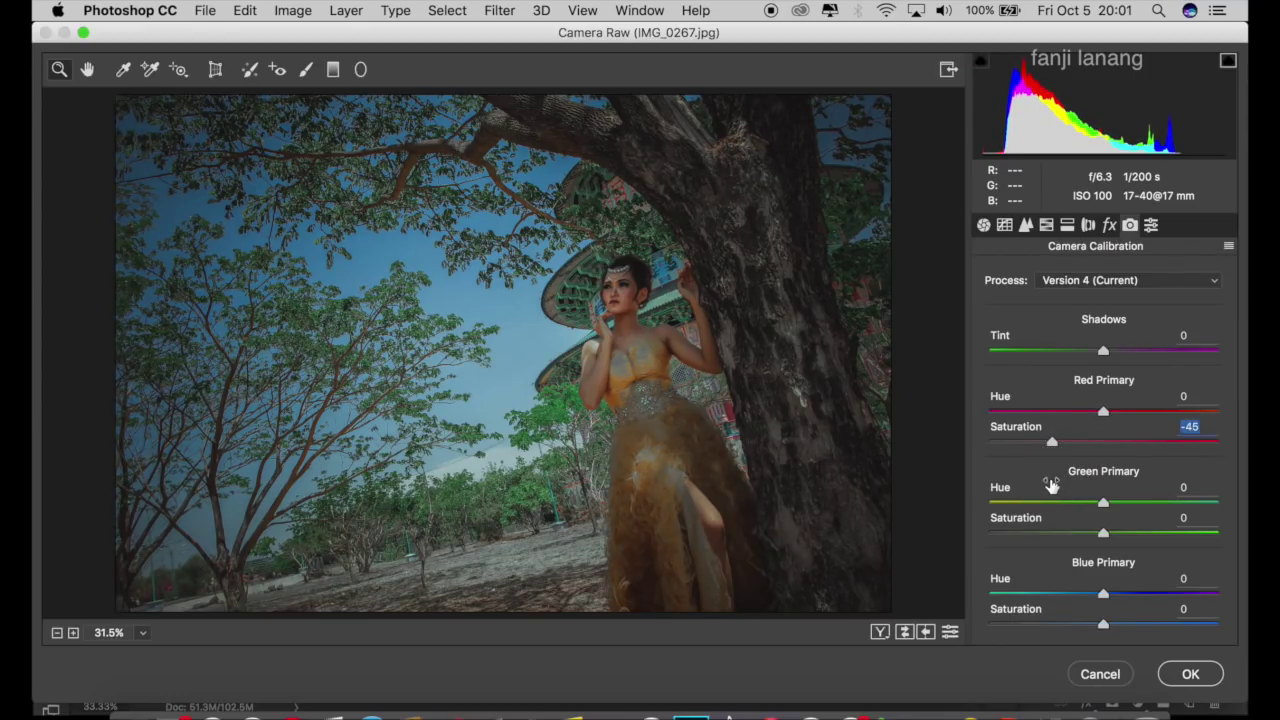
{"action": "left_click_drag", "start_coordinate": [1138, 510], "coordinate": [1157, 533]}
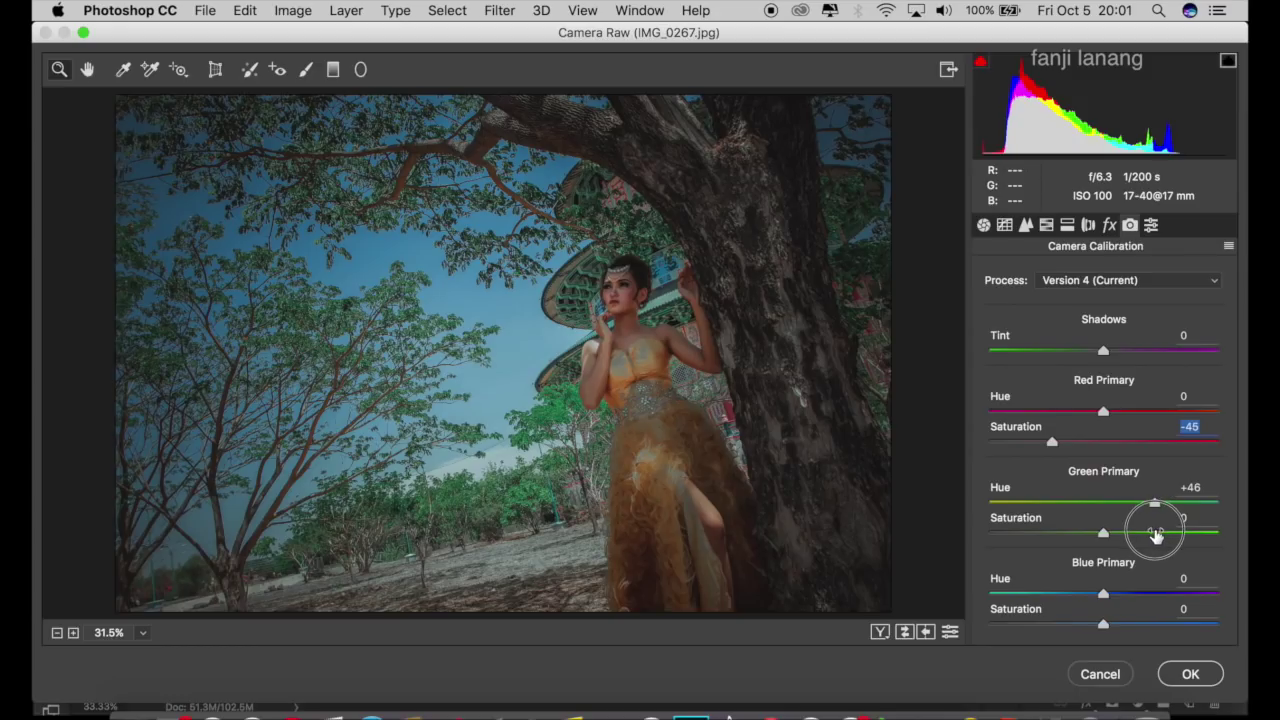
{"action": "left_click_drag", "start_coordinate": [1155, 535], "coordinate": [1108, 549]}
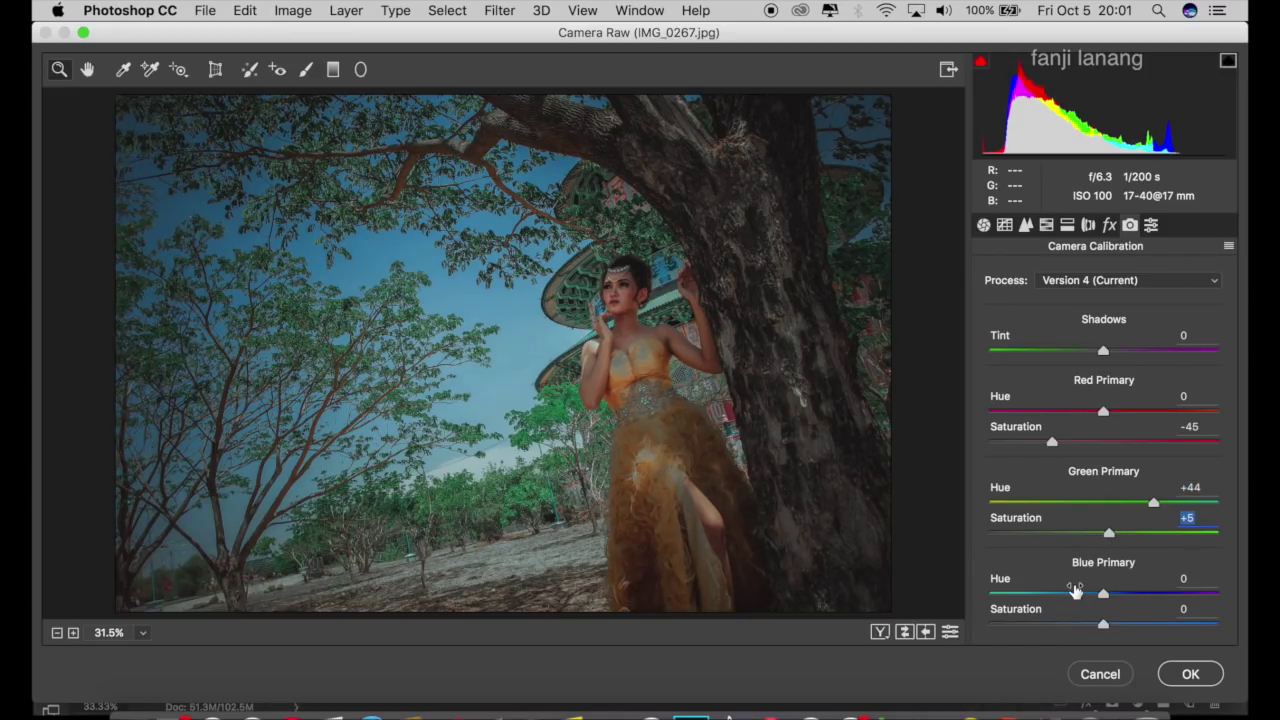
{"action": "mouse_move", "coordinate": [1061, 594]}
{"action": "left_mouse_down"}
{"action": "mouse_move", "coordinate": [1053, 620]}
{"action": "mouse_move", "coordinate": [1117, 636]}
{"action": "mouse_move", "coordinate": [1110, 645]}
{"action": "left_mouse_up"}
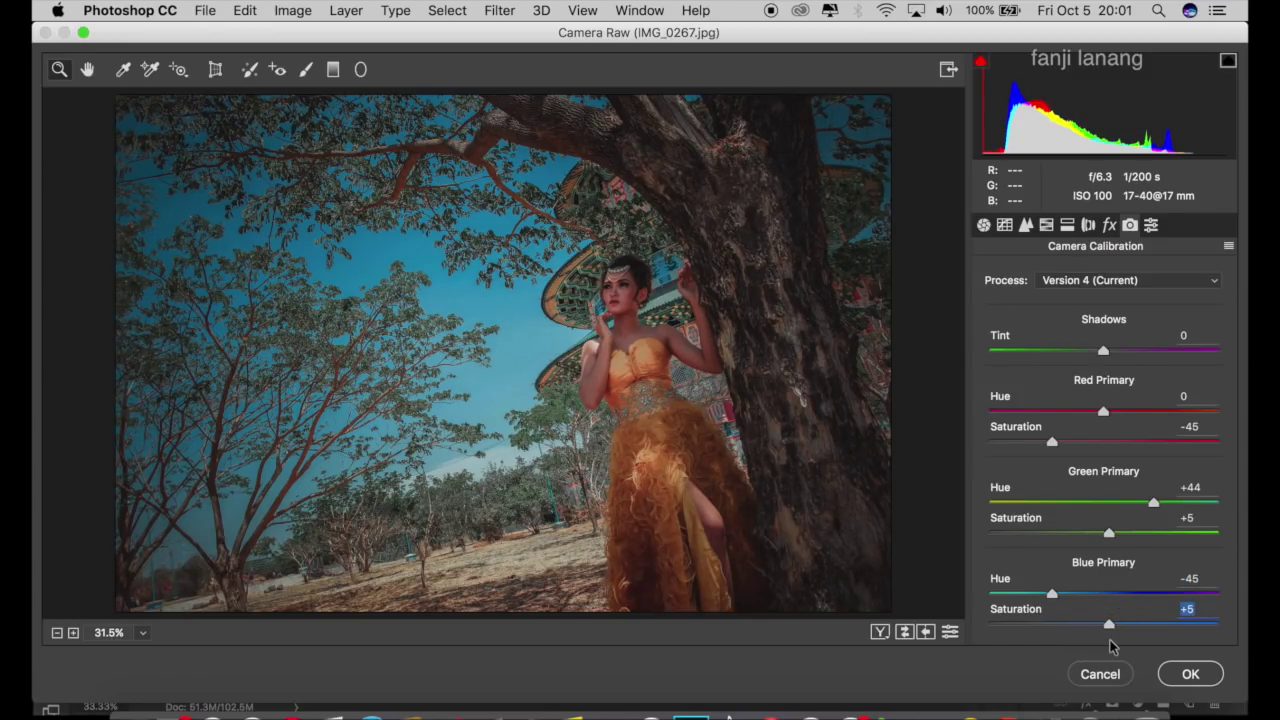
Compare Before/After, then commit the Camera Raw grade to the Background copy layer.
{"action": "left_click", "coordinate": [880, 633]}
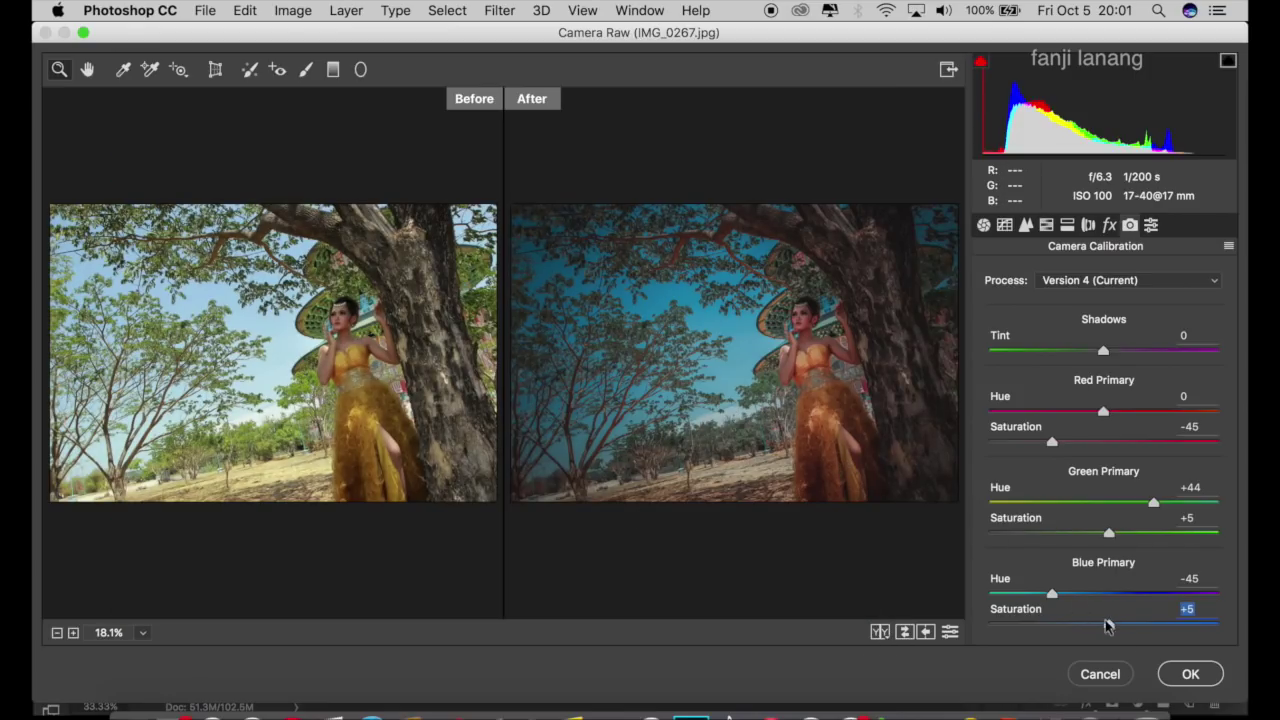
{"action": "left_click", "coordinate": [1190, 674]}
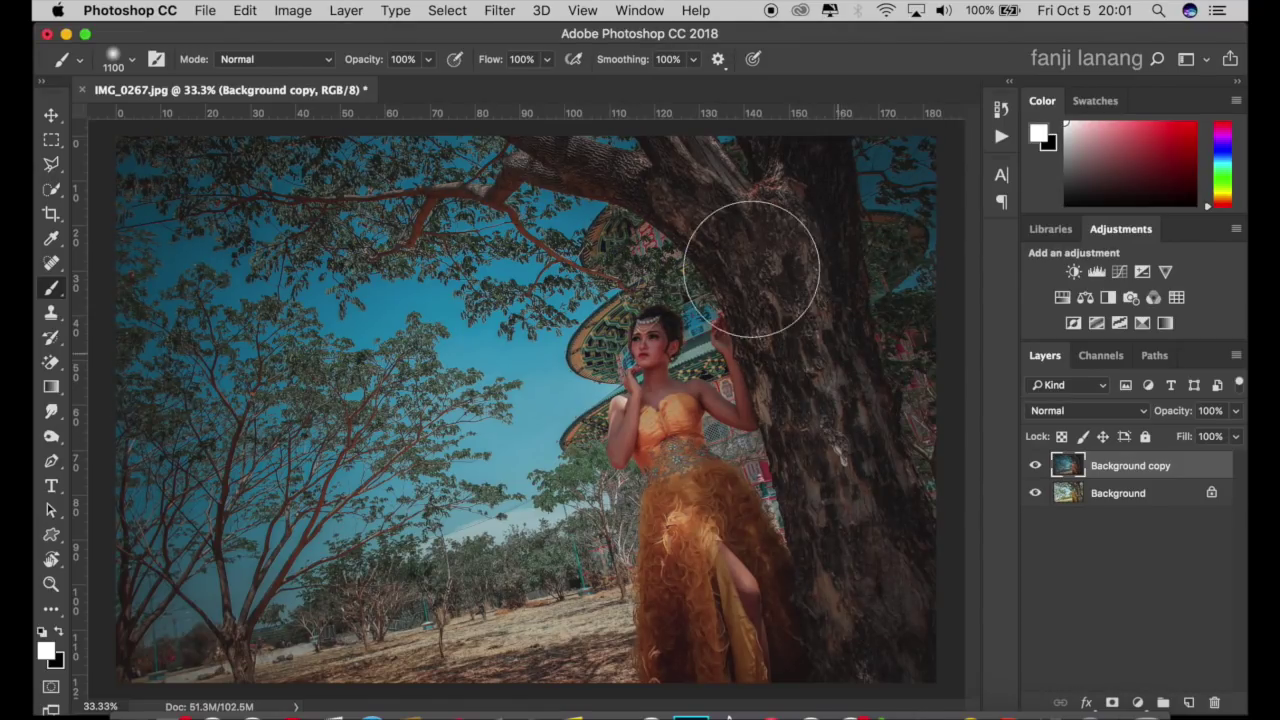
{"action": "left_click", "coordinate": [52, 116]}
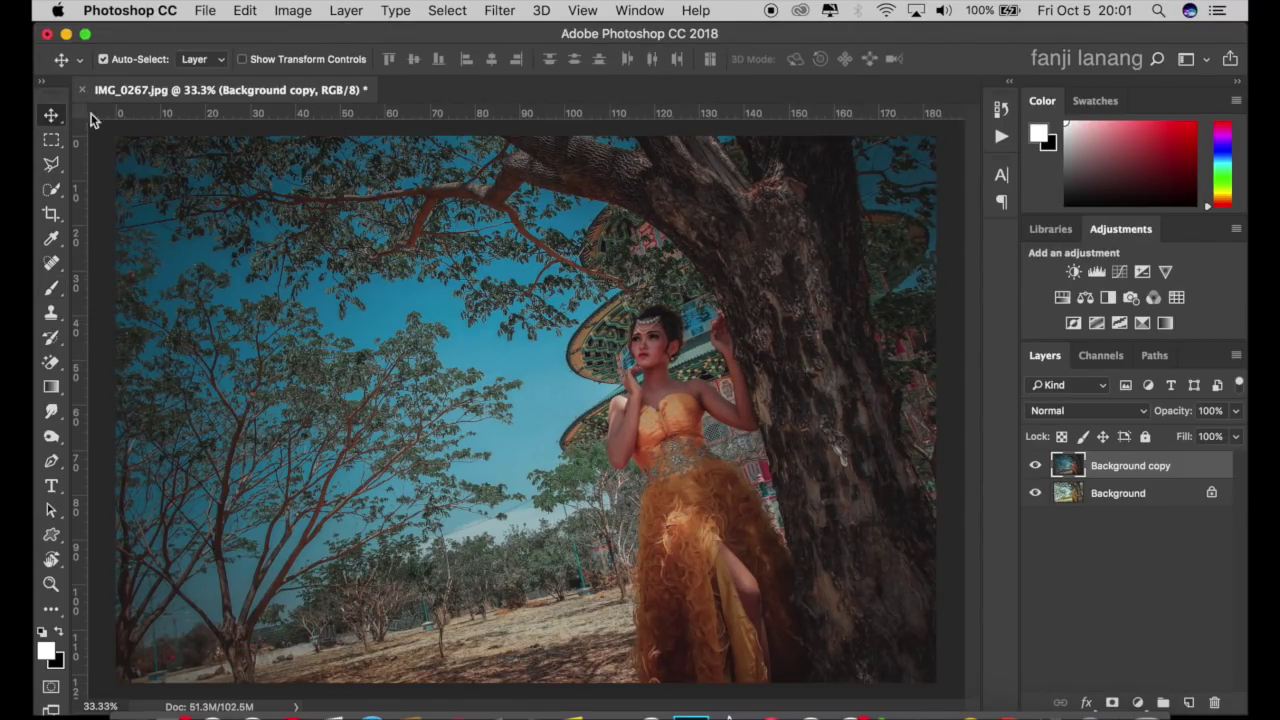
{"action": "left_click", "coordinate": [1138, 700]}
Add a reversed radial Gradient Fill layer using the Neutral Density preset.
{"action": "left_click", "coordinate": [1141, 703]}
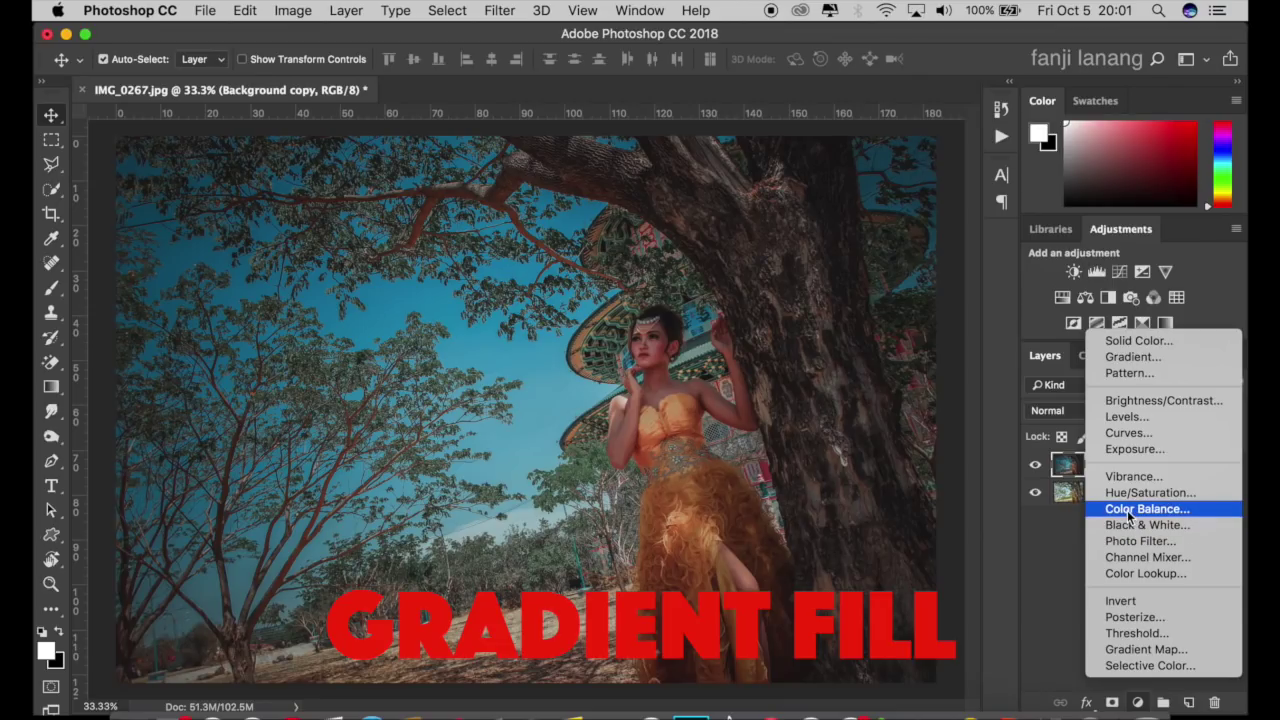
{"action": "left_click", "coordinate": [1134, 358]}
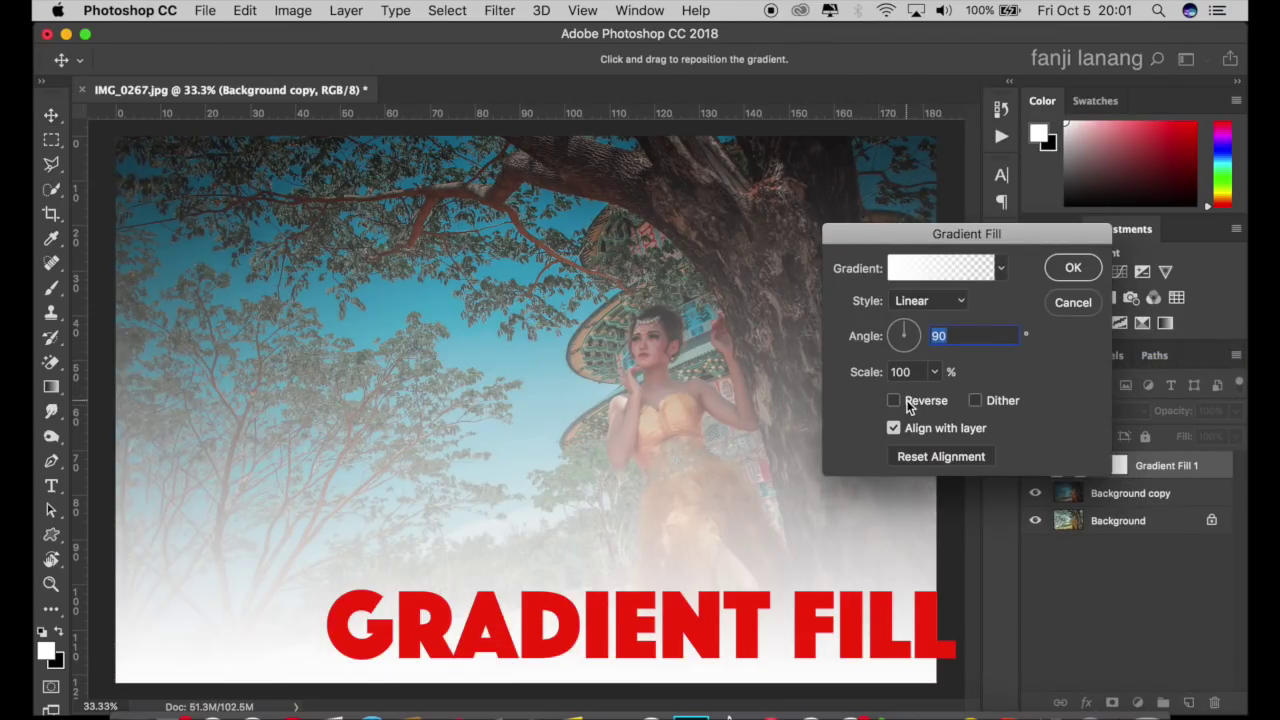
{"action": "left_click", "coordinate": [893, 400]}
{"action": "left_click", "coordinate": [952, 301]}
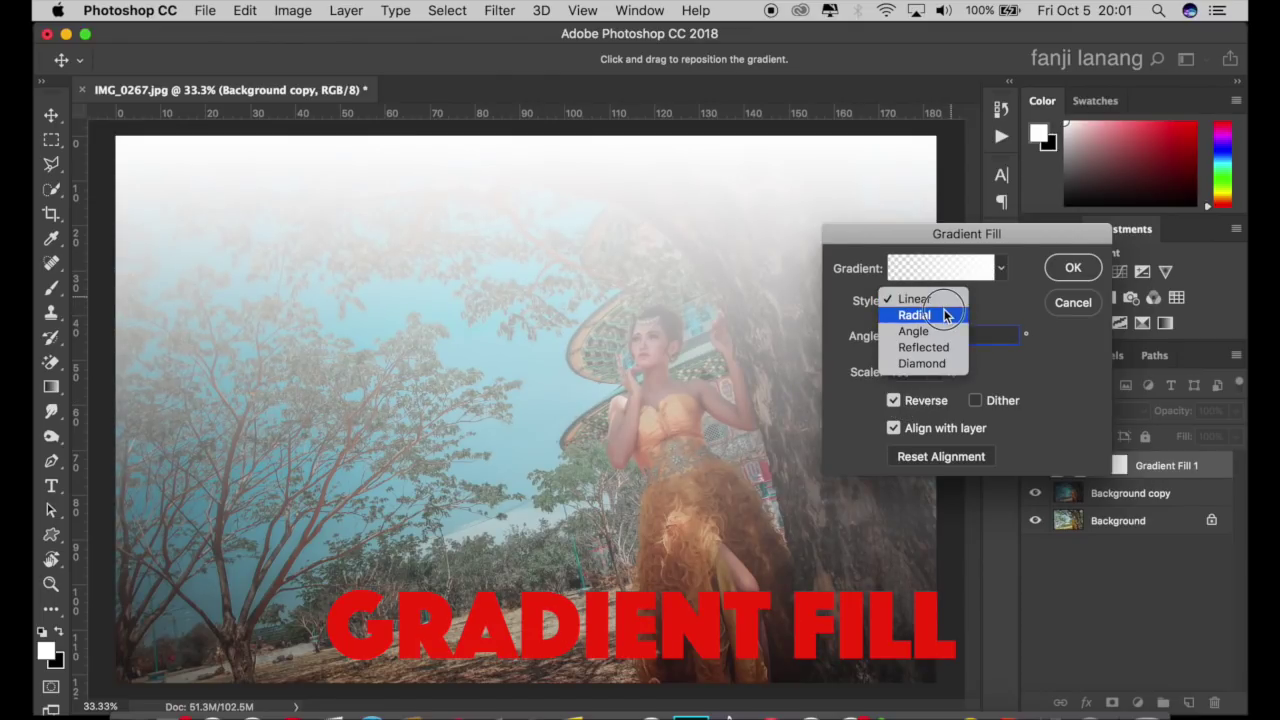
{"action": "left_click", "coordinate": [951, 315]}
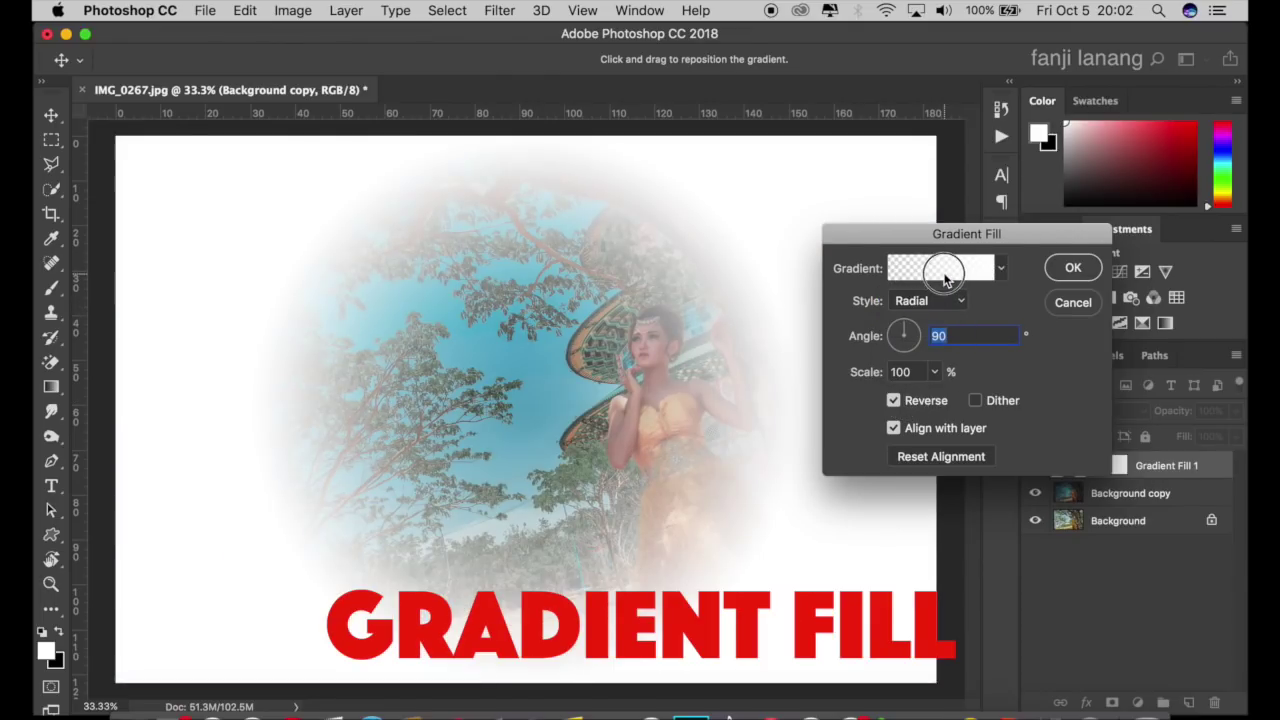
{"action": "left_click", "coordinate": [950, 265]}
{"action": "left_click", "coordinate": [996, 196]}
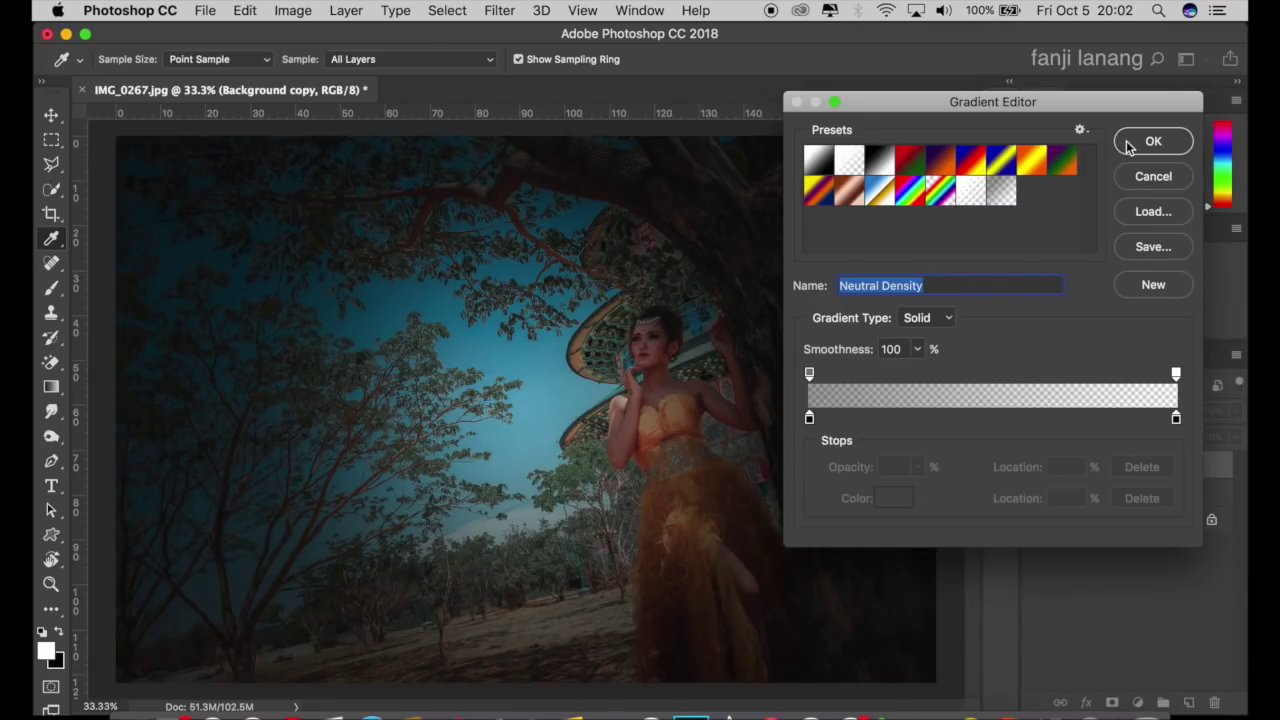
{"action": "left_click", "coordinate": [1128, 146]}
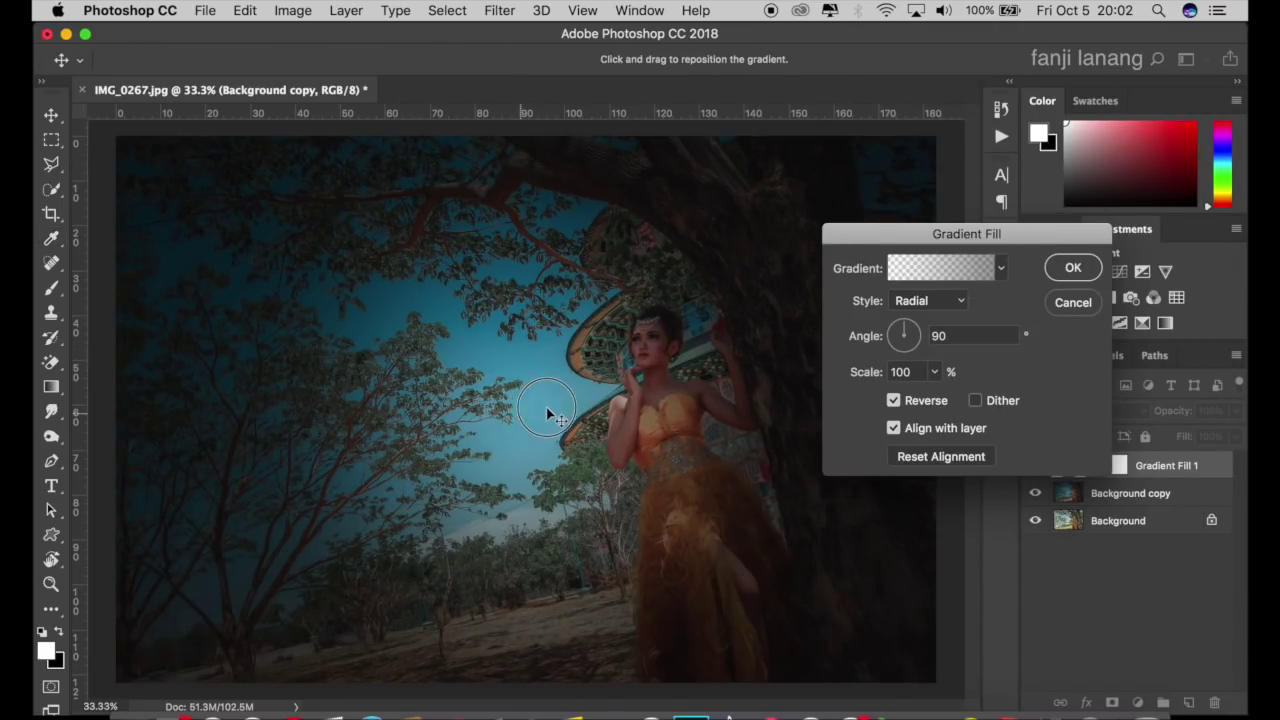
Centre the gradient on the woman, set angle 49.09° and scale 199%, and commit.
{"action": "mouse_move", "coordinate": [520, 412]}
{"action": "left_mouse_down"}
{"action": "mouse_move", "coordinate": [628, 403]}
{"action": "mouse_move", "coordinate": [622, 381]}
{"action": "mouse_move", "coordinate": [639, 398]}
{"action": "mouse_move", "coordinate": [641, 386]}
{"action": "left_mouse_up"}
{"action": "left_click_drag", "start_coordinate": [918, 328], "coordinate": [914, 325]}
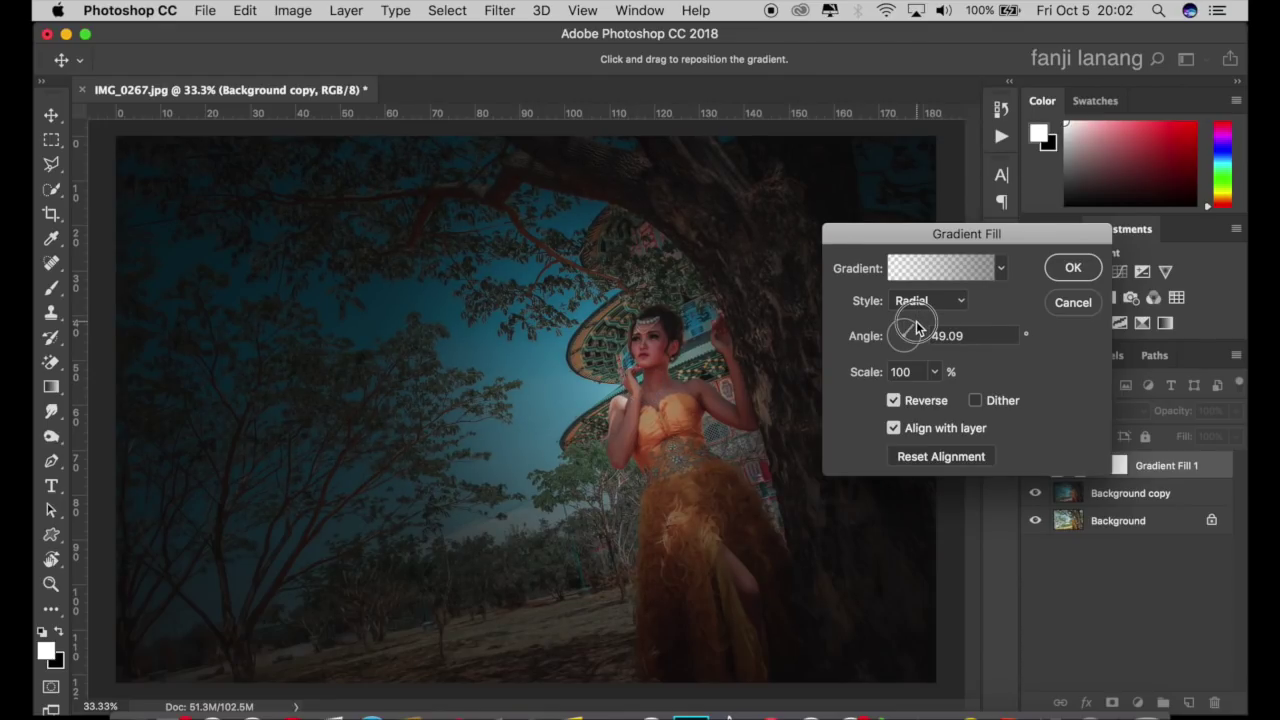
{"action": "left_click", "coordinate": [936, 371]}
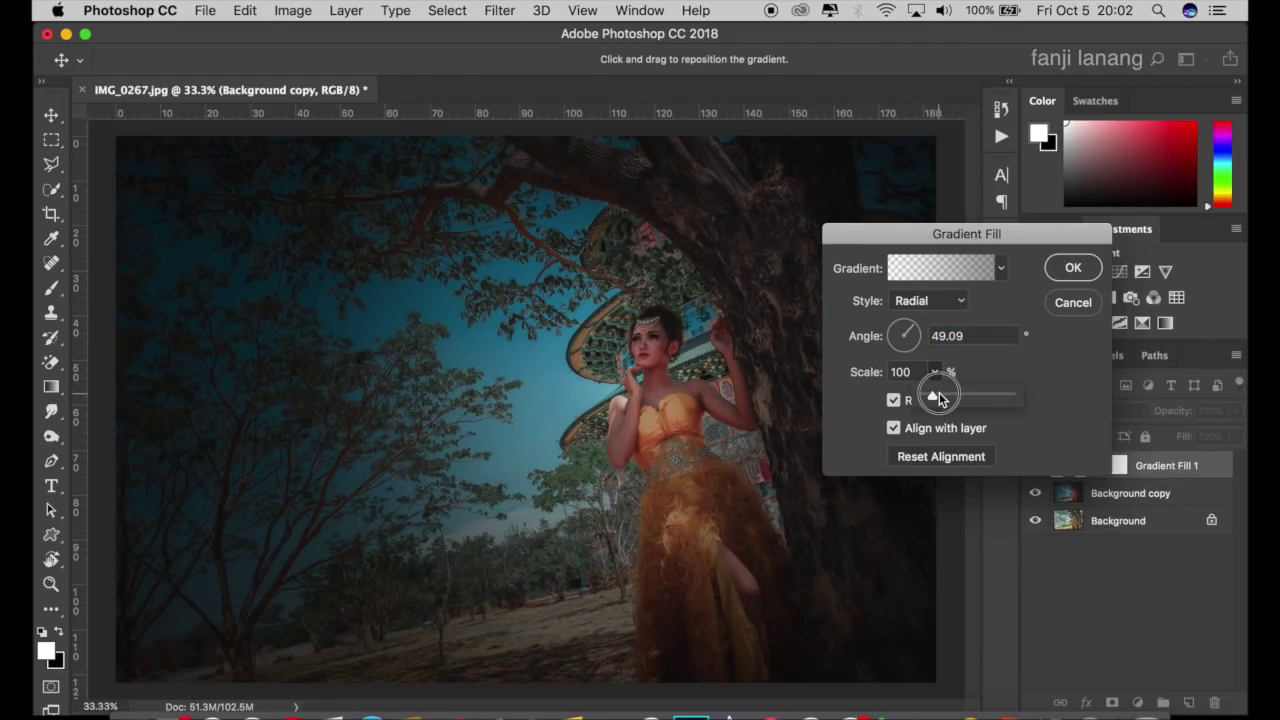
{"action": "left_click_drag", "start_coordinate": [932, 397], "coordinate": [940, 399]}
{"action": "left_click", "coordinate": [940, 399]}
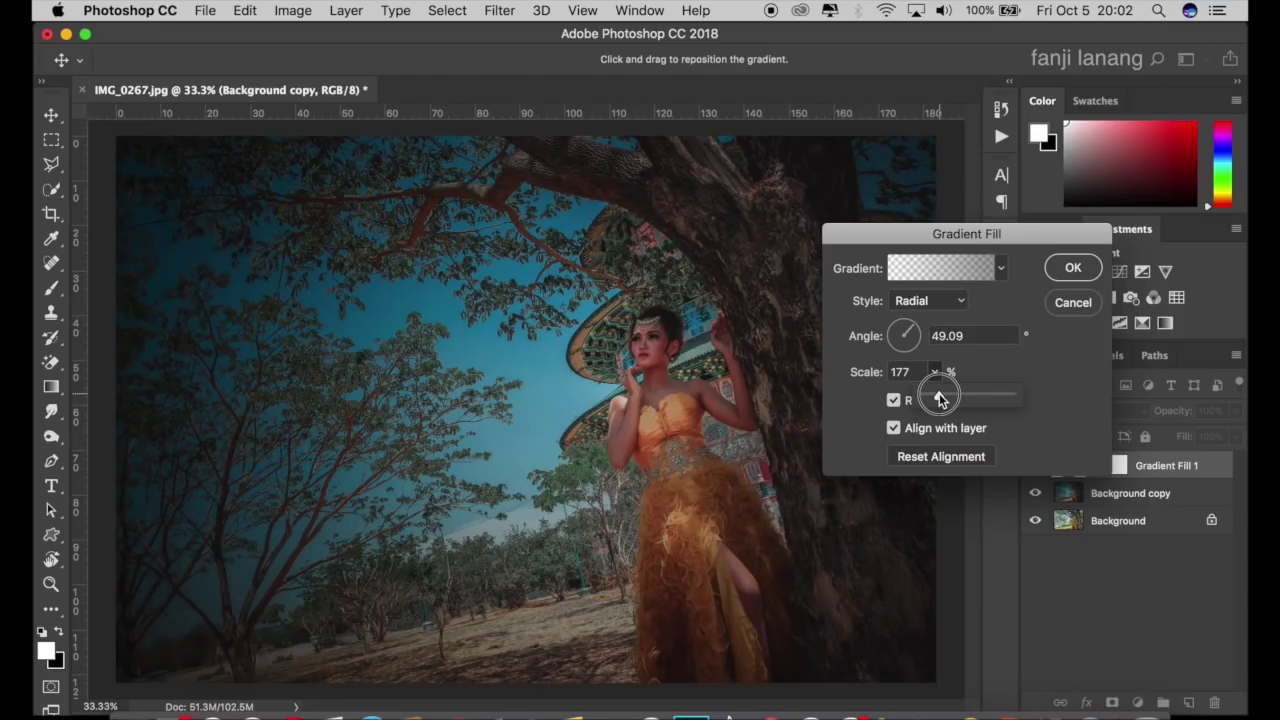
{"action": "left_click_drag", "start_coordinate": [939, 397], "coordinate": [941, 400]}
{"action": "left_click", "coordinate": [1065, 268]}
{"action": "left_click", "coordinate": [1068, 268]}
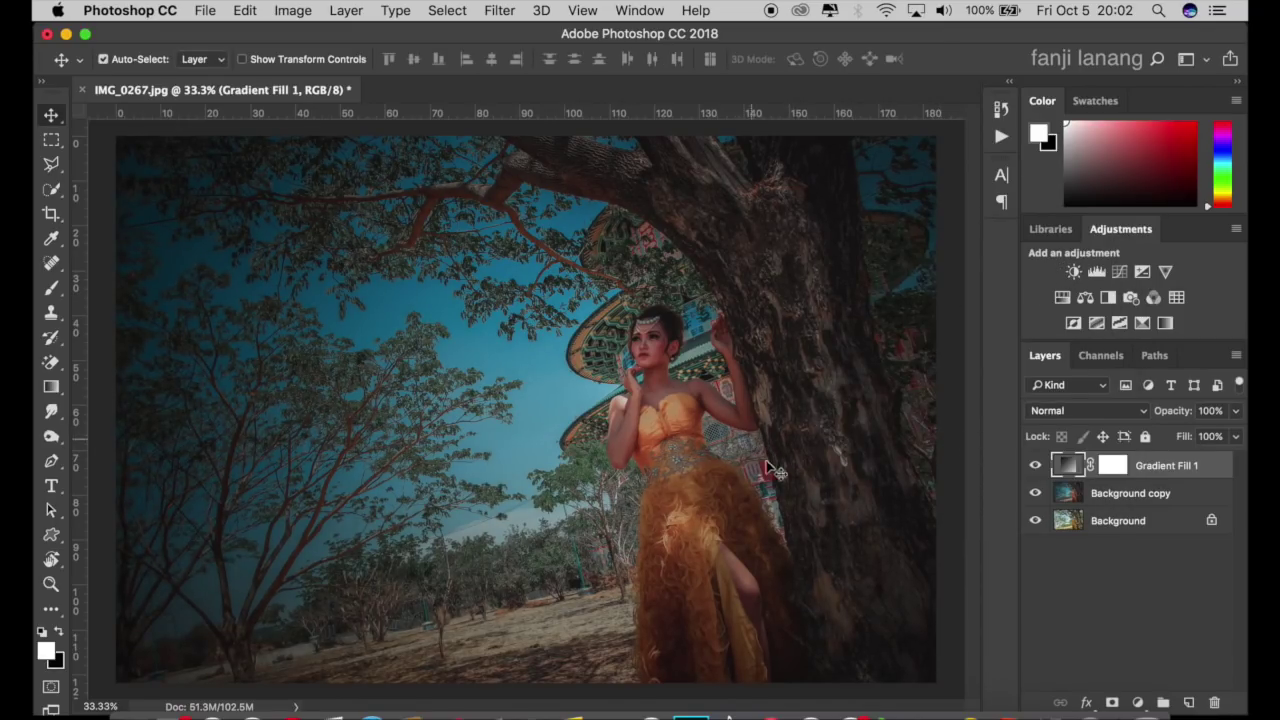
Add a Color Balance layer with Shadows set to Cyan -15 and Blue +5.
{"action": "left_click", "coordinate": [1139, 705]}
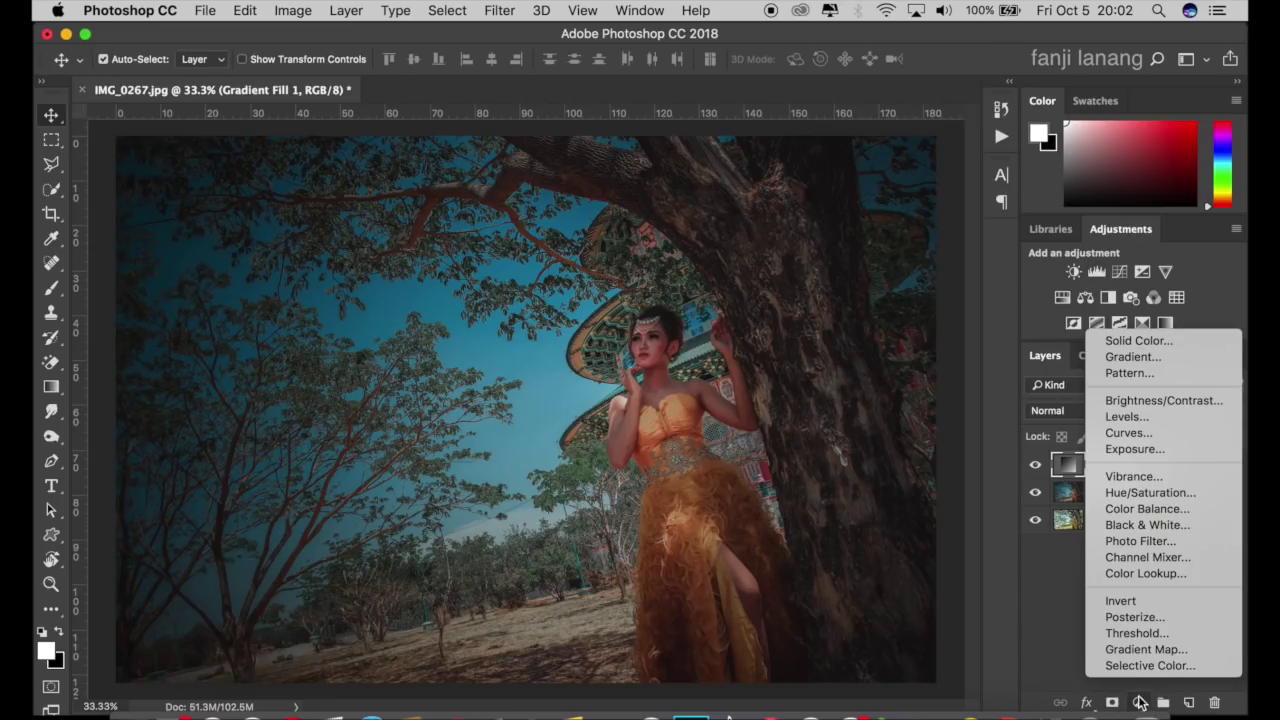
{"action": "left_click", "coordinate": [1182, 510]}
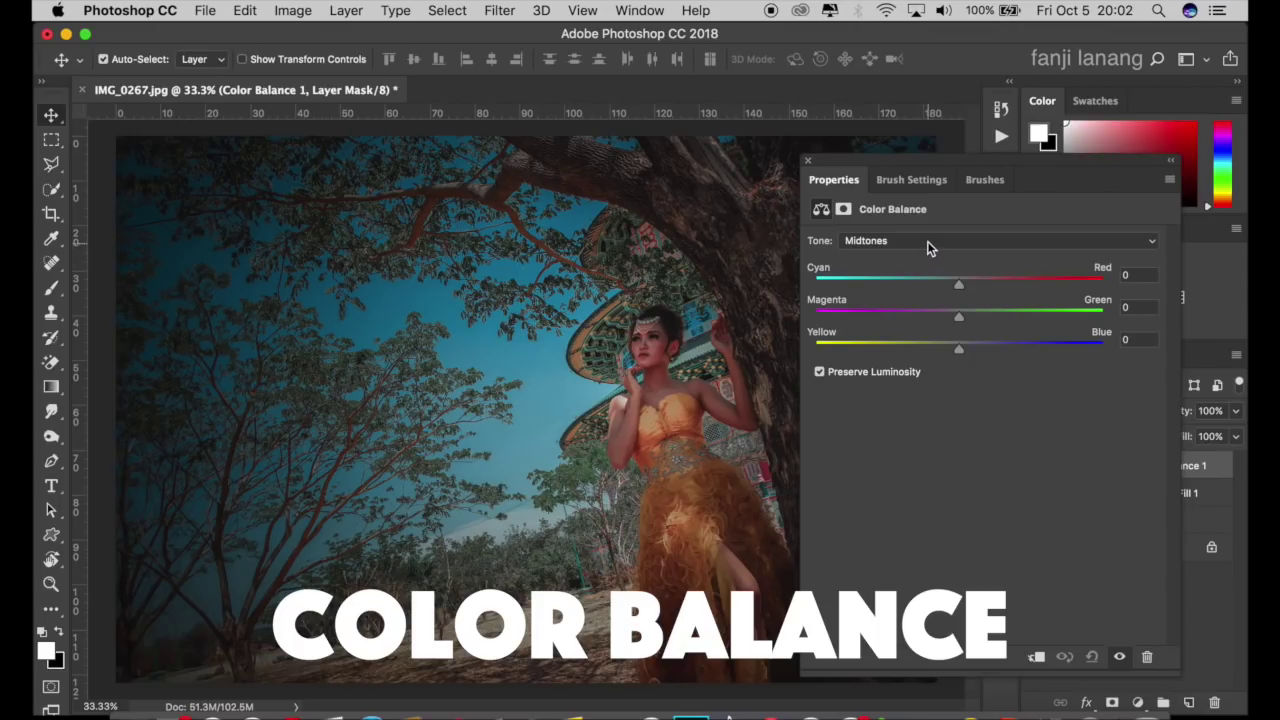
{"action": "left_click", "coordinate": [927, 241]}
{"action": "left_click", "coordinate": [942, 224]}
{"action": "left_click", "coordinate": [936, 286]}
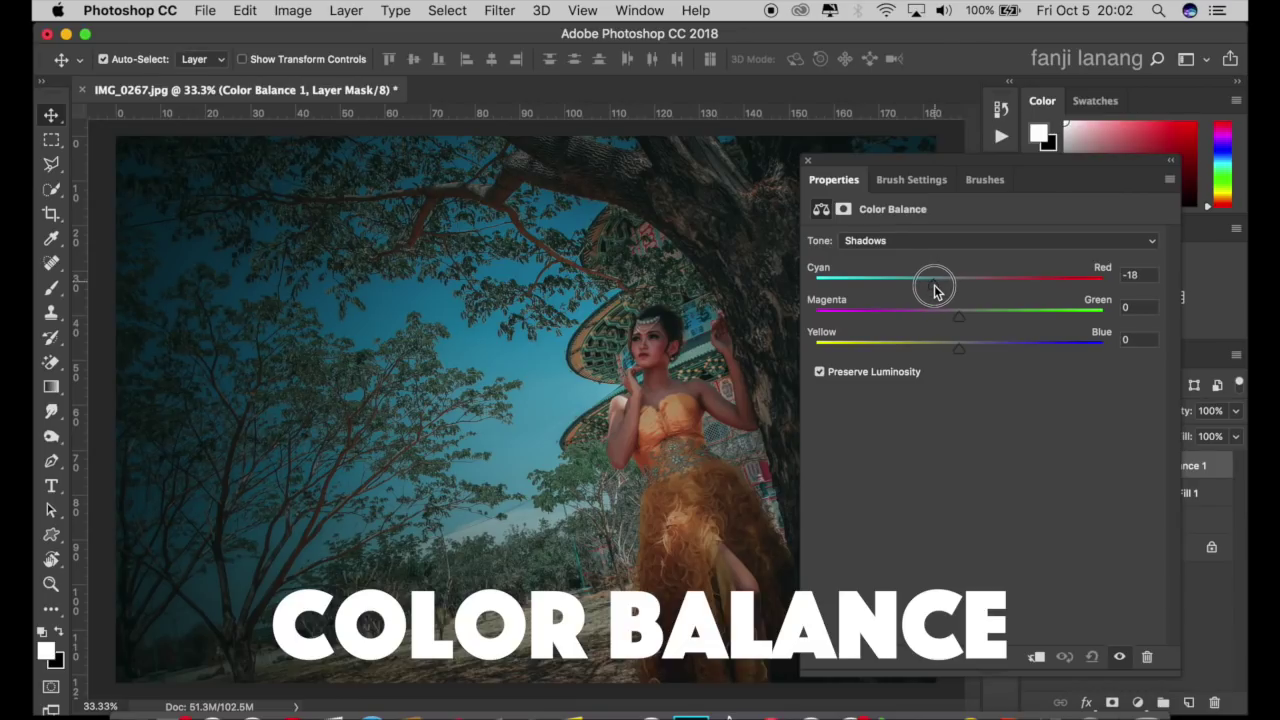
{"action": "left_click_drag", "start_coordinate": [936, 286], "coordinate": [939, 305]}
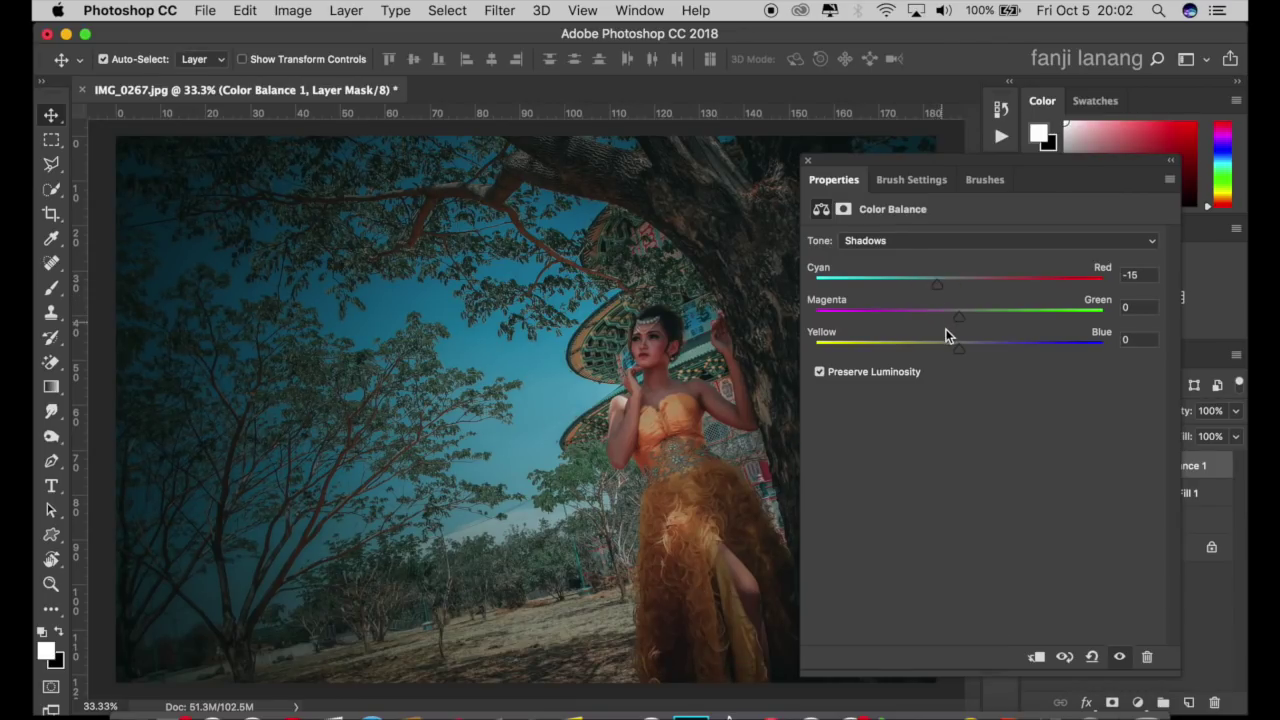
{"action": "left_click", "coordinate": [966, 350]}
Set the Highlights to Cyan -15 and Yellow -10.
{"action": "left_click", "coordinate": [964, 240]}
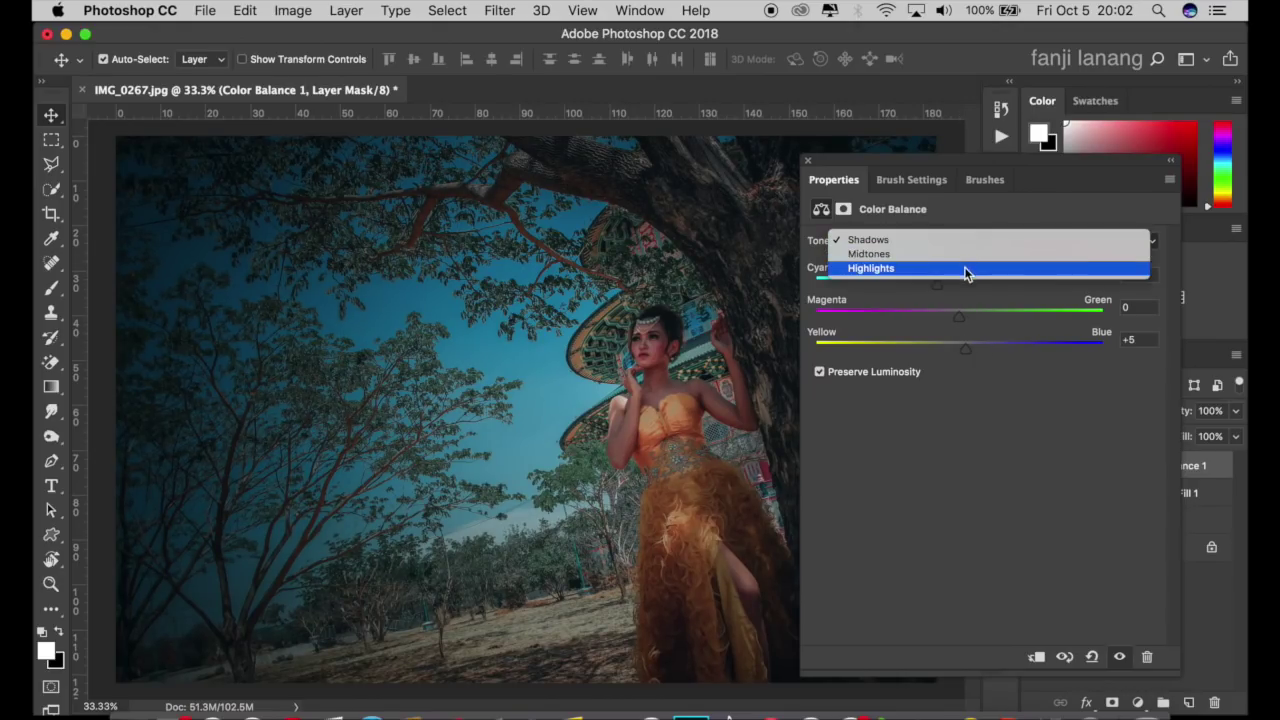
{"action": "left_click", "coordinate": [966, 268]}
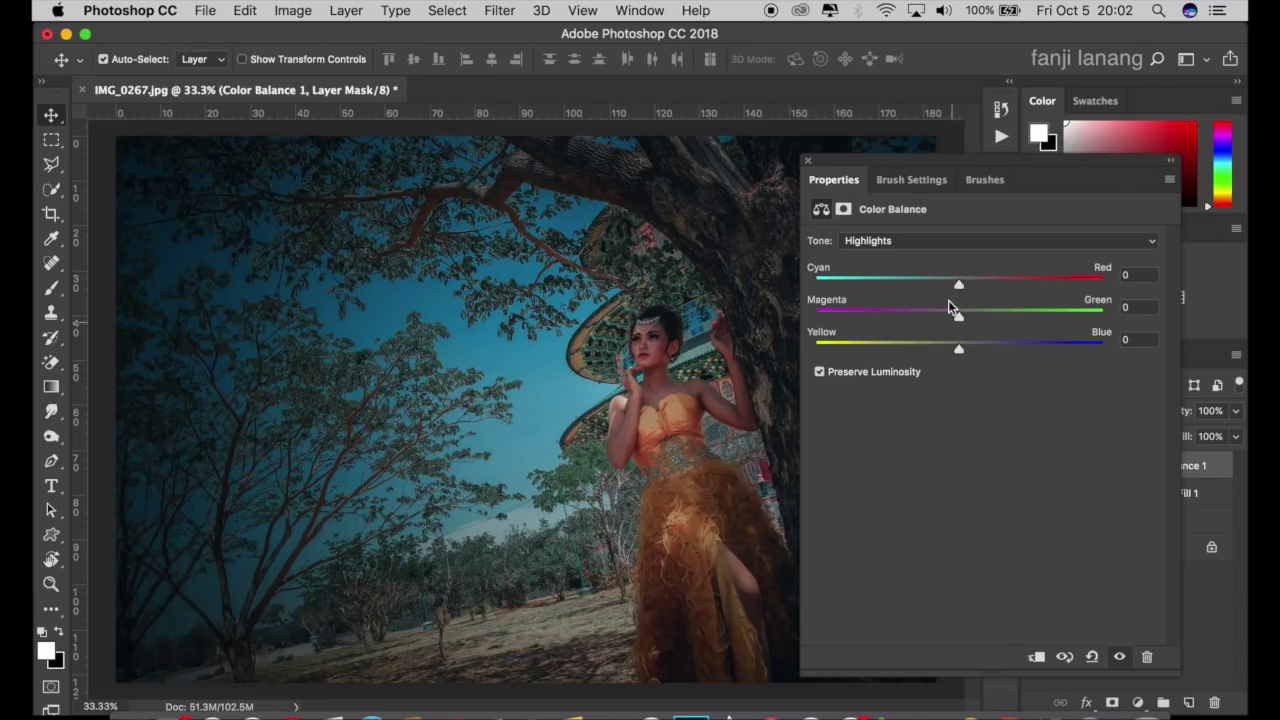
{"action": "left_click", "coordinate": [955, 287]}
{"action": "left_click_drag", "start_coordinate": [950, 287], "coordinate": [944, 288]}
{"action": "left_click_drag", "start_coordinate": [957, 348], "coordinate": [948, 350]}
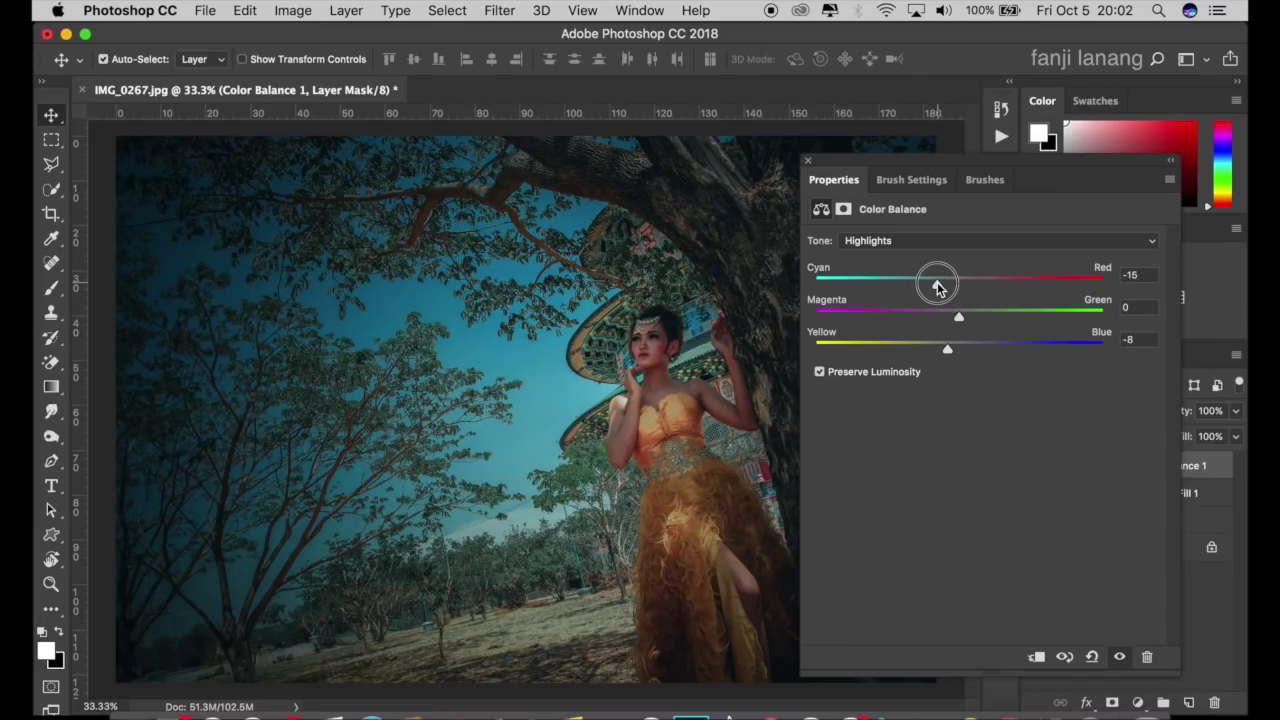
{"action": "left_click_drag", "start_coordinate": [938, 288], "coordinate": [938, 302]}
{"action": "left_click_drag", "start_coordinate": [944, 354], "coordinate": [947, 358]}
Shift the Midtones +8 toward blue and close Properties.
{"action": "left_click", "coordinate": [929, 241]}
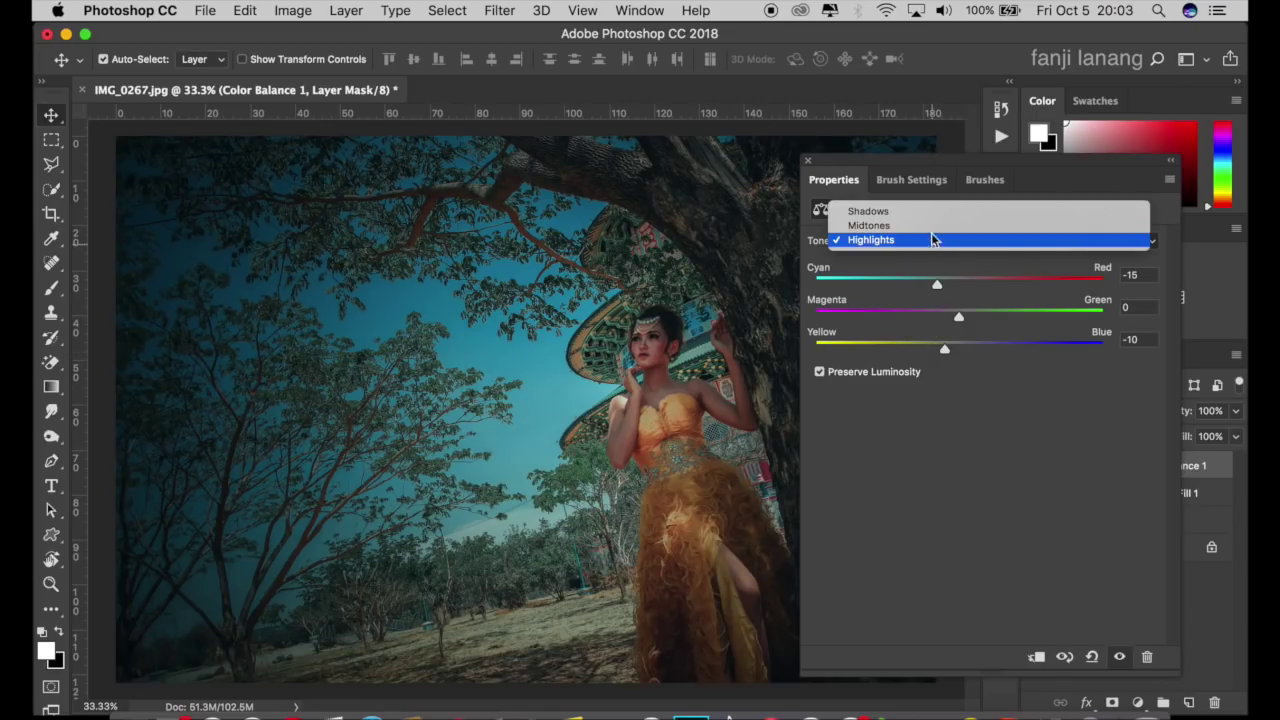
{"action": "left_click", "coordinate": [932, 225]}
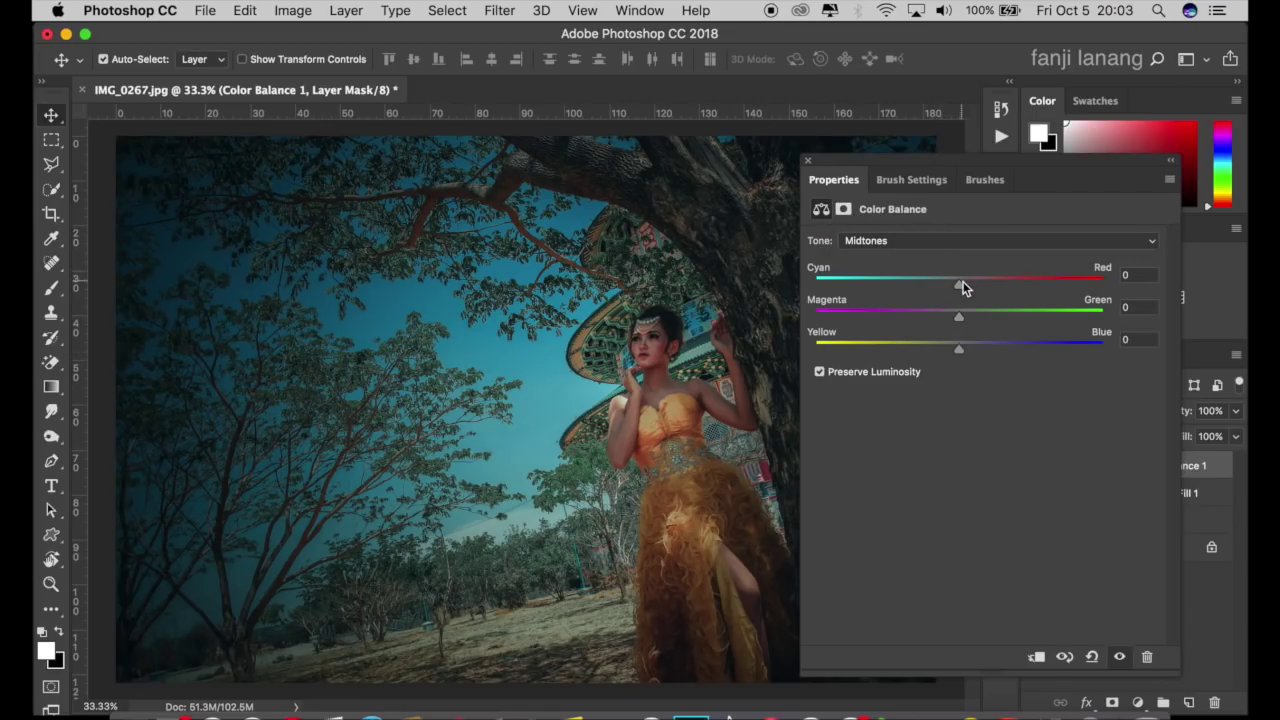
{"action": "mouse_move", "coordinate": [971, 315]}
{"action": "left_mouse_down"}
{"action": "mouse_move", "coordinate": [960, 347]}
{"action": "mouse_move", "coordinate": [973, 364]}
{"action": "left_mouse_up"}
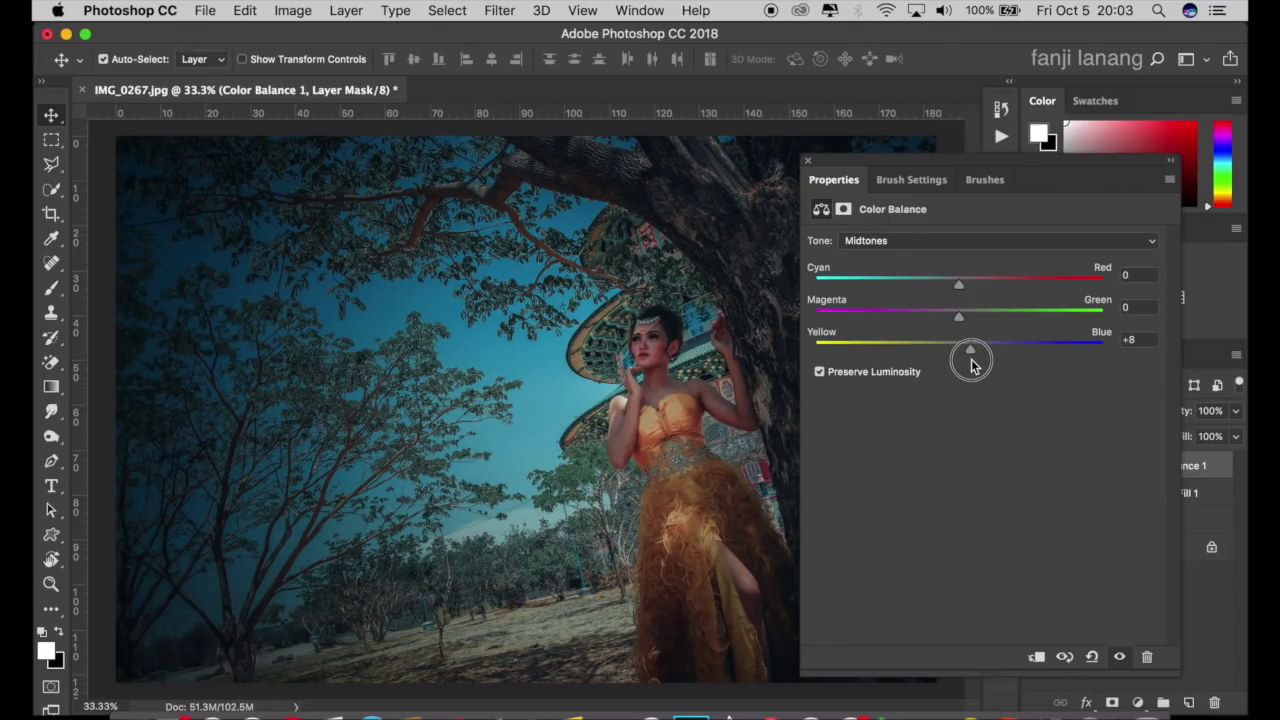
{"action": "left_click", "coordinate": [808, 160]}
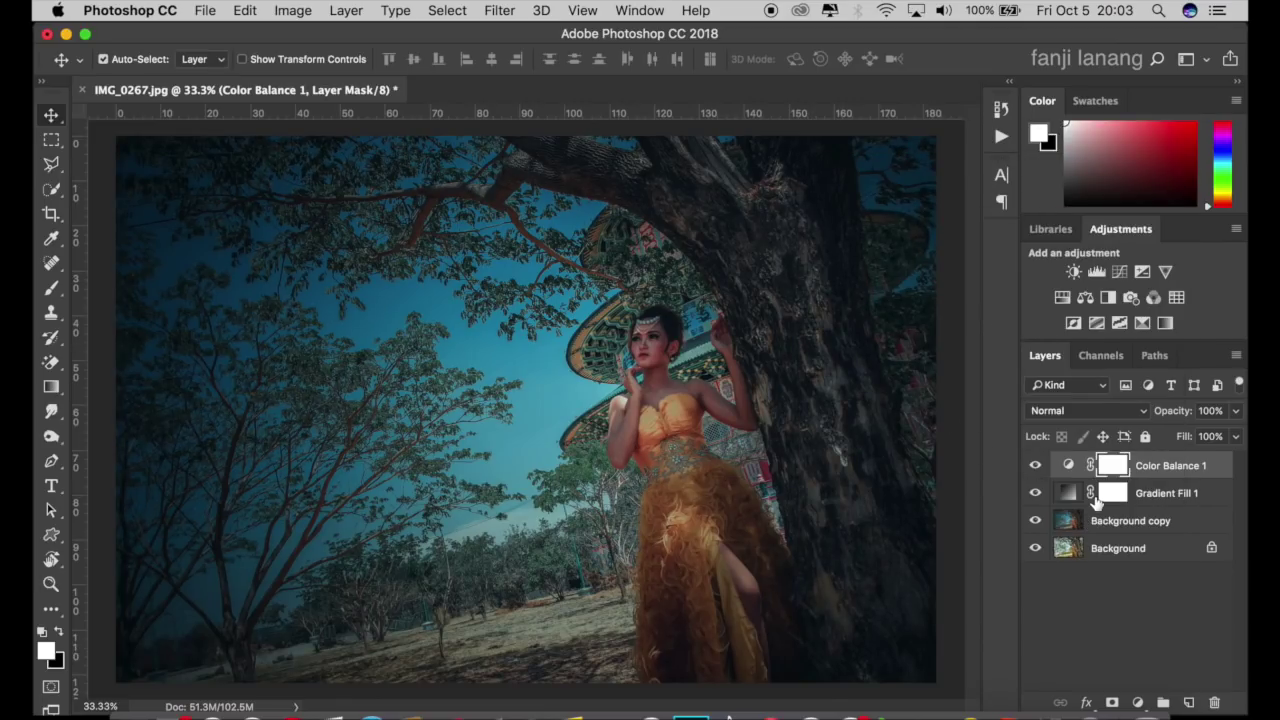
Add a new empty Layer 1 and load the 1391 logo brush preset.
{"action": "left_click", "coordinate": [1189, 702]}
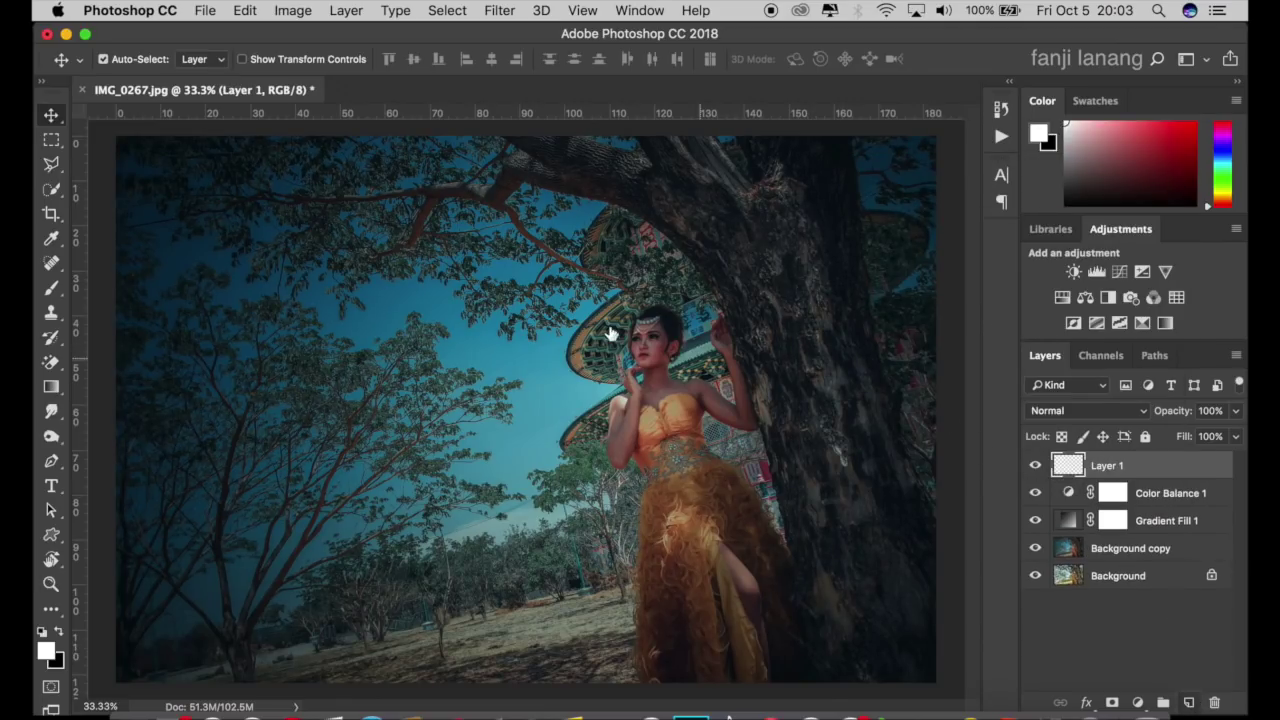
{"action": "left_click", "coordinate": [52, 289]}
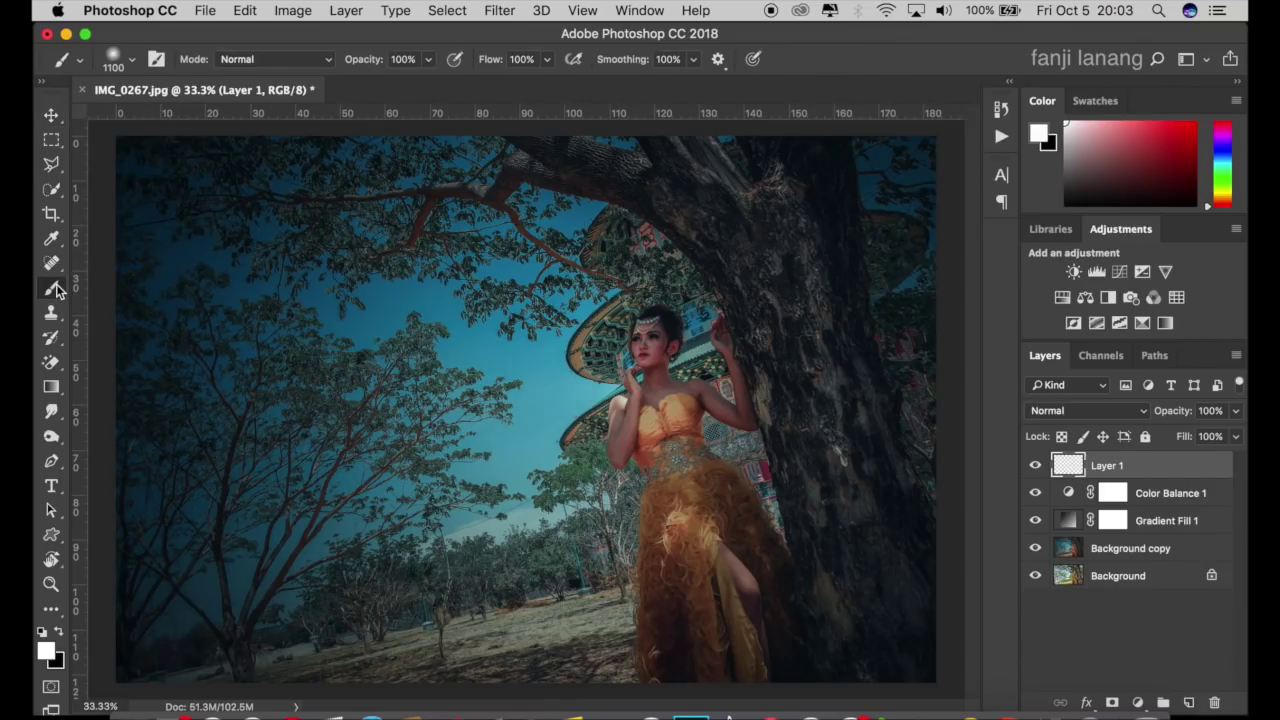
{"action": "left_click", "coordinate": [156, 59]}
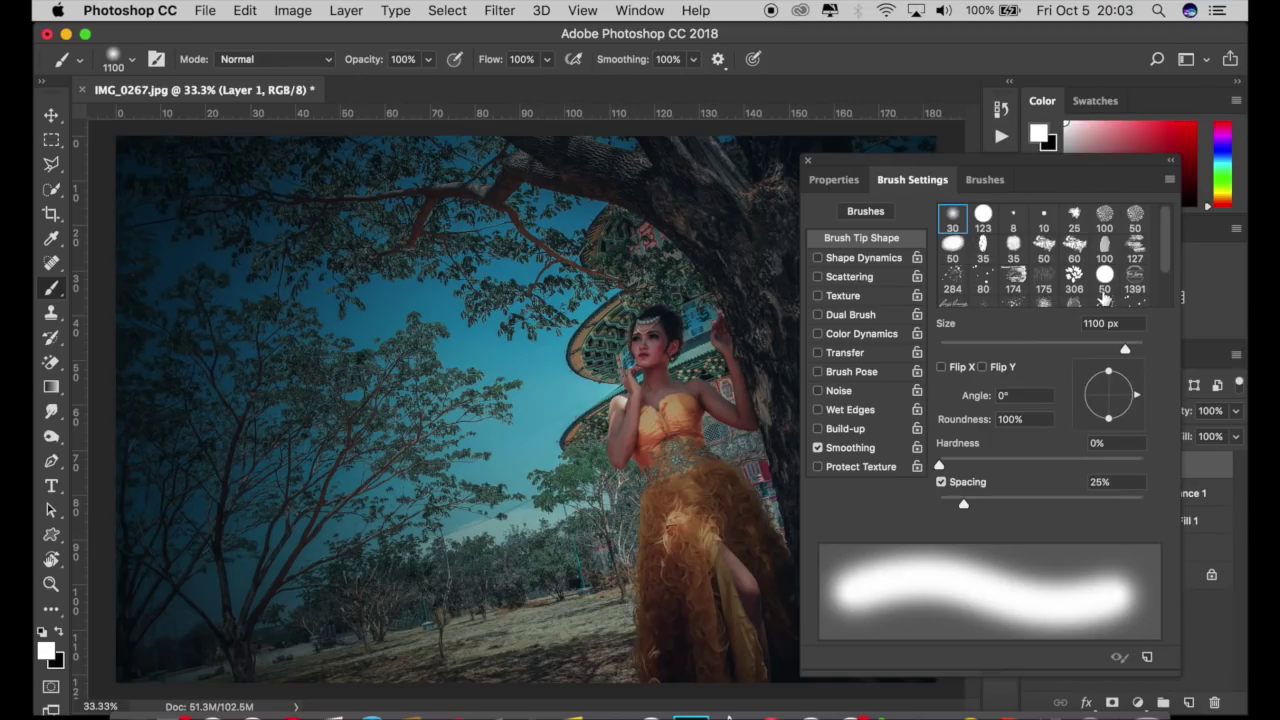
{"action": "left_click", "coordinate": [1135, 280]}
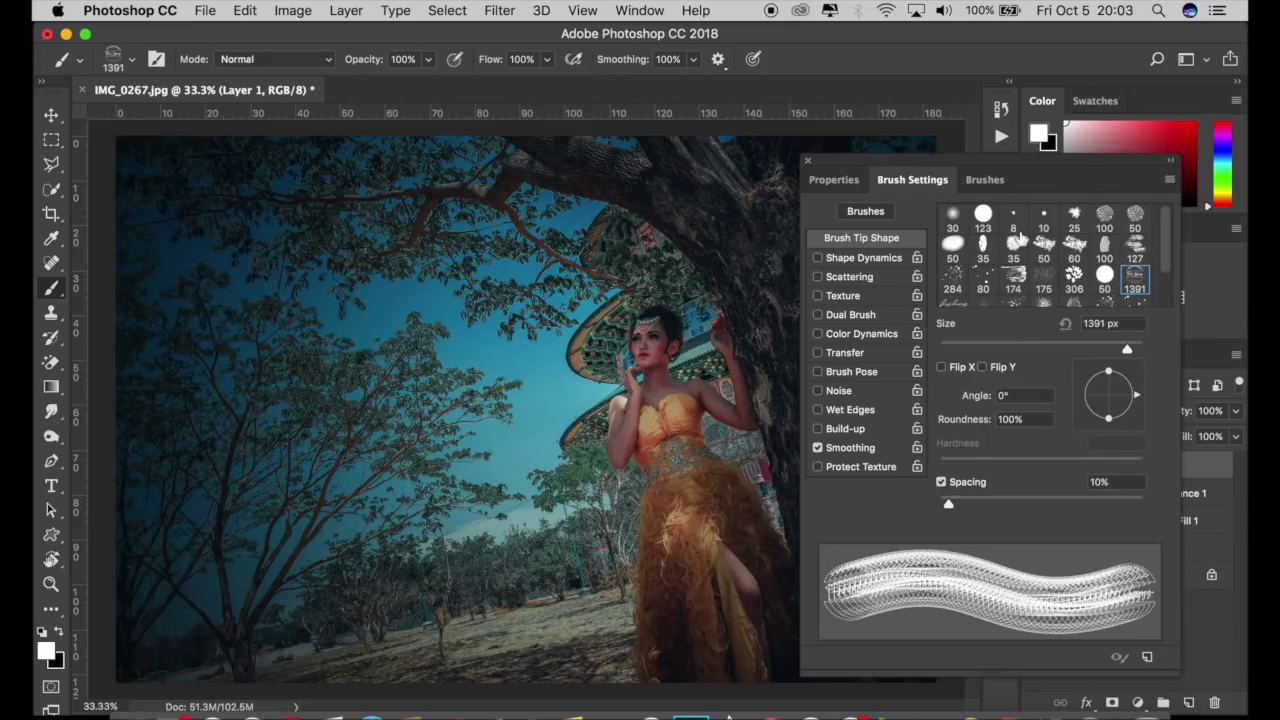
{"action": "left_click", "coordinate": [809, 162]}
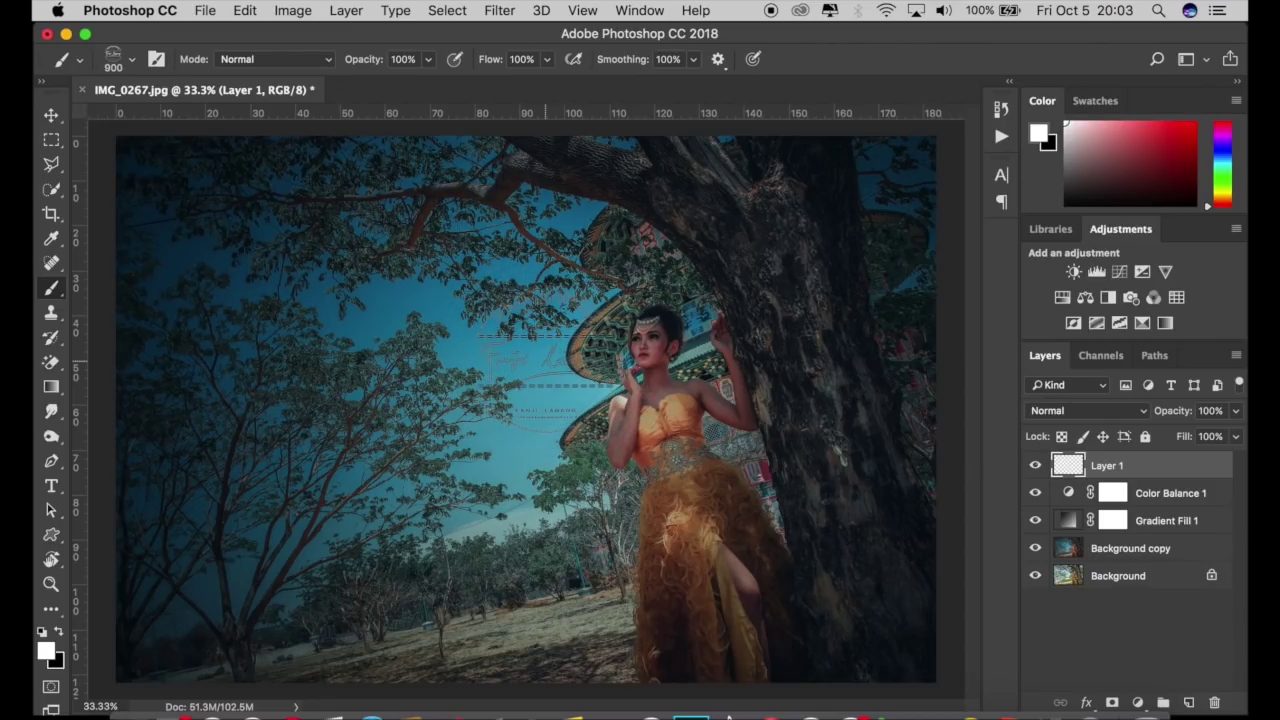
Resize the logo brush to 300 px using the bracket keys.
{"action": "key", "text": "bracketleft"}
{"action": "key", "text": "bracketleft"}
{"action": "key", "text": "bracketleft"}
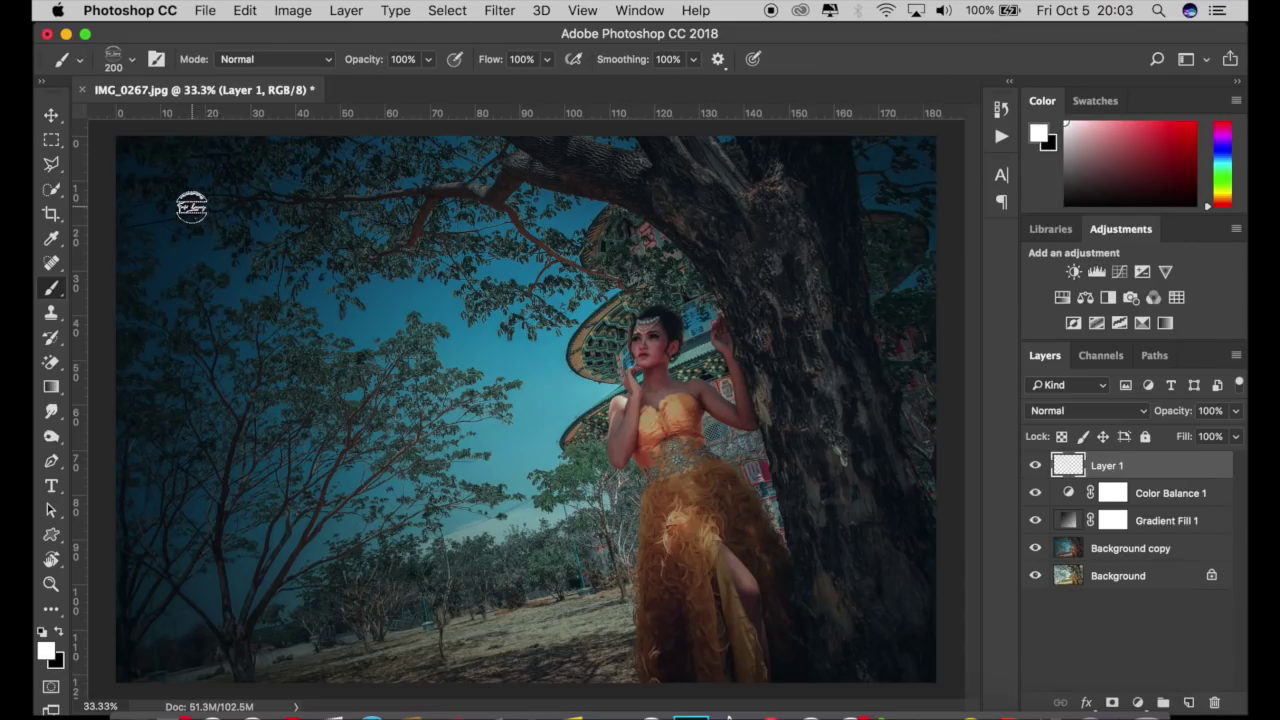
{"action": "key", "text": "bracketright"}
{"action": "key", "text": "bracketright"}
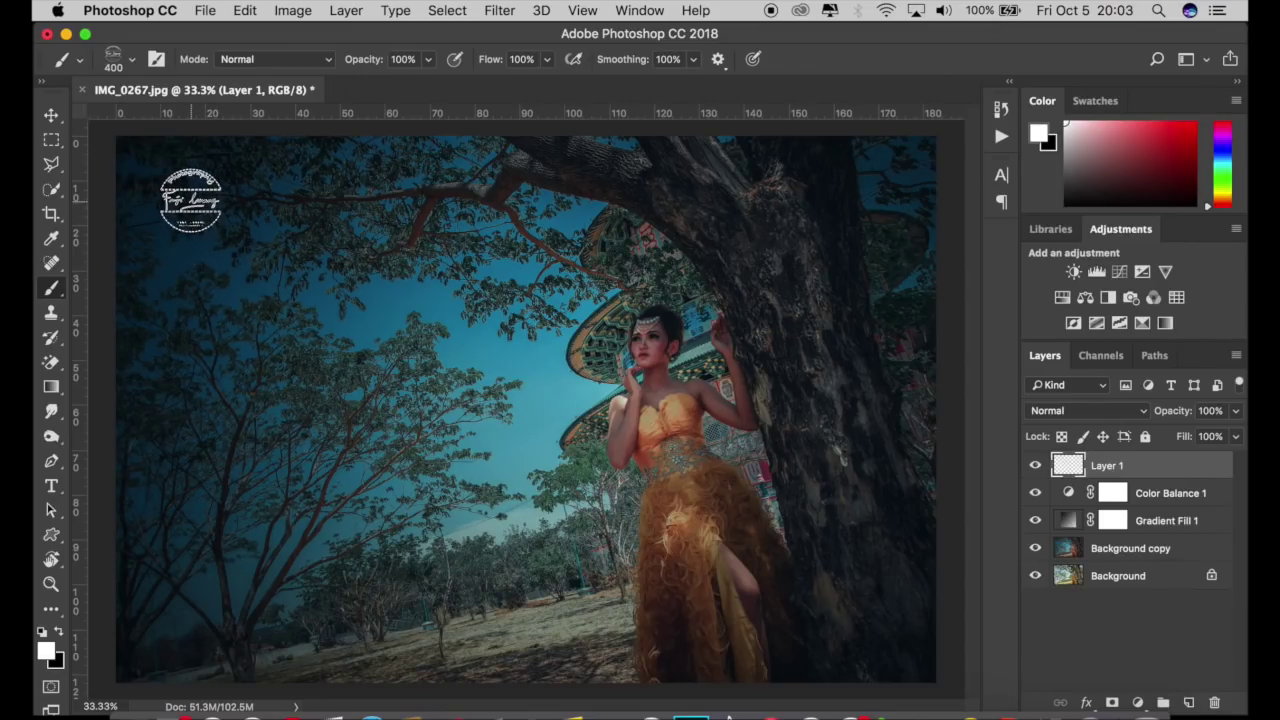
{"action": "key", "text": "bracketright"}
{"action": "key", "text": "bracketleft"}
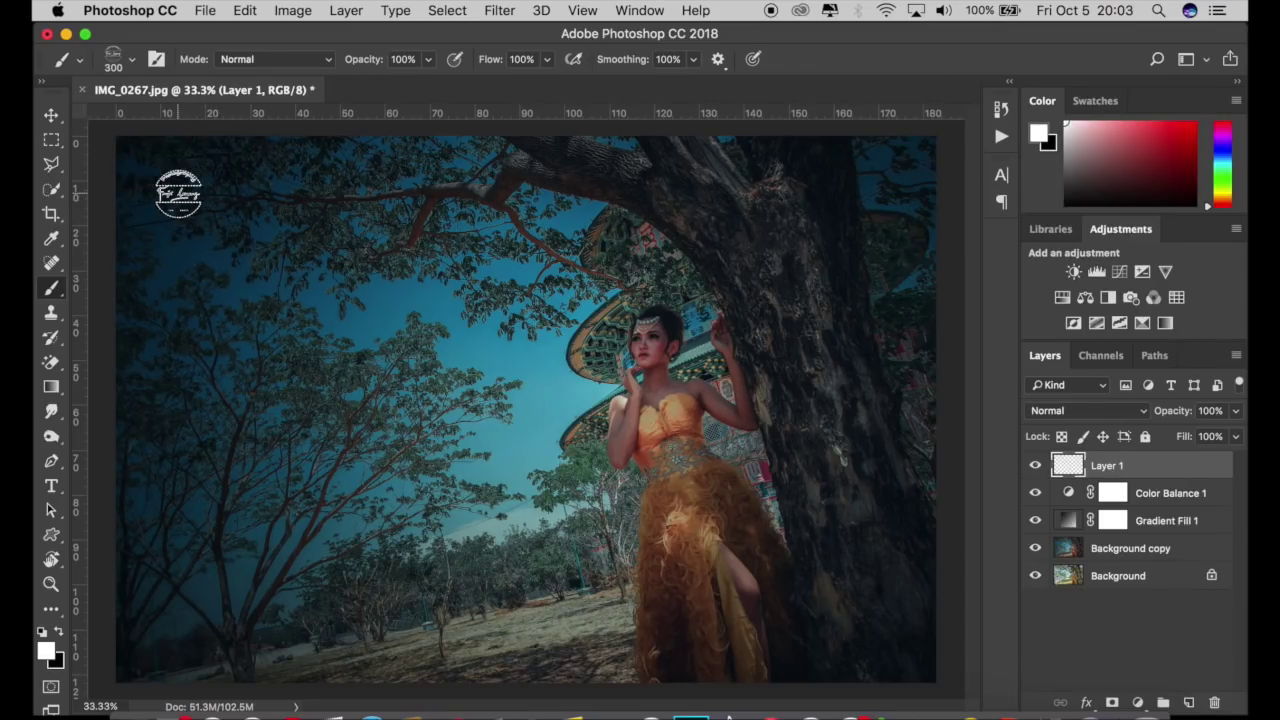